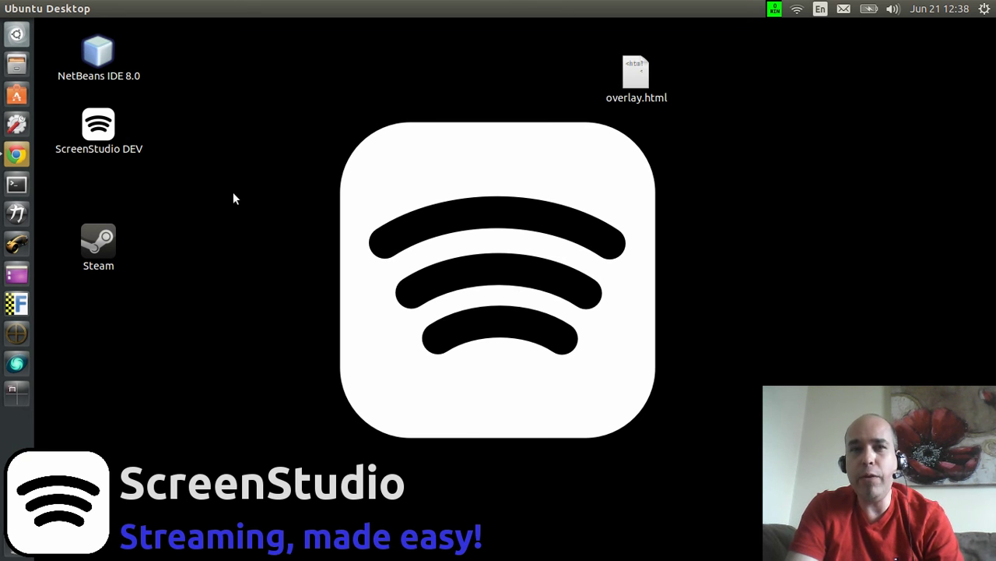
Launch ScreenStudio DEV and move its window to the middle of the screen.
left_click(98, 127)
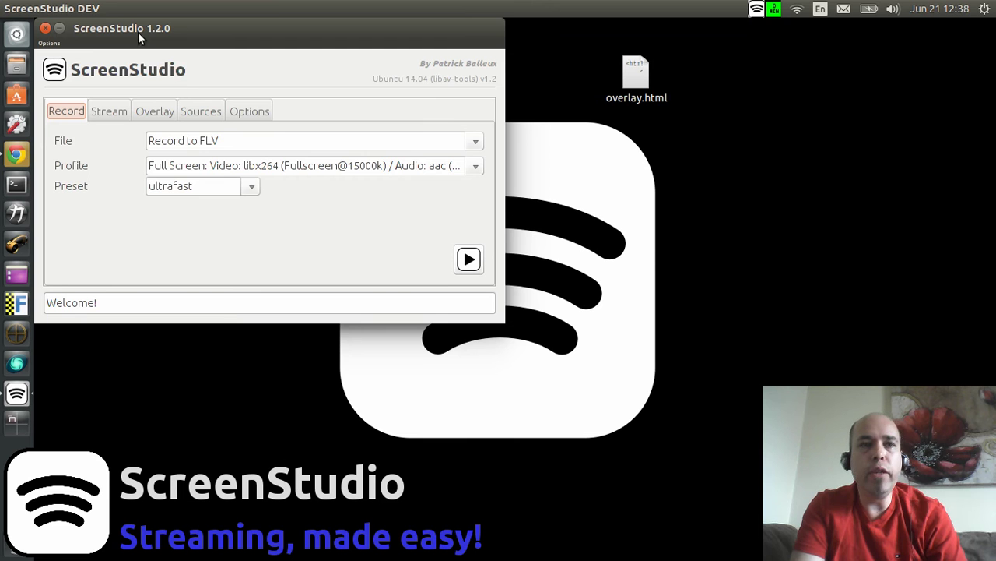
left_click_drag(138, 31, 307, 92)
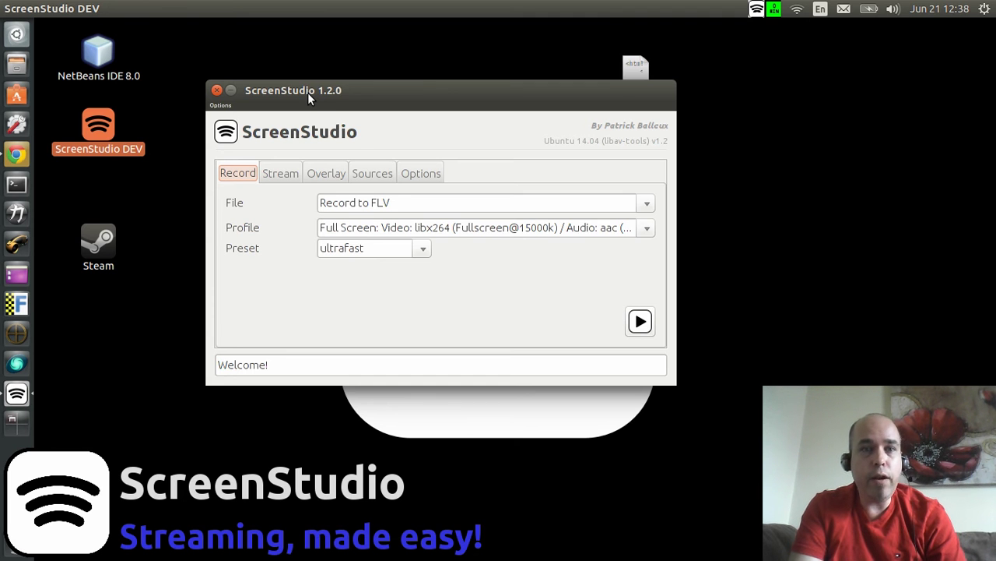
left_click_drag(308, 93, 261, 93)
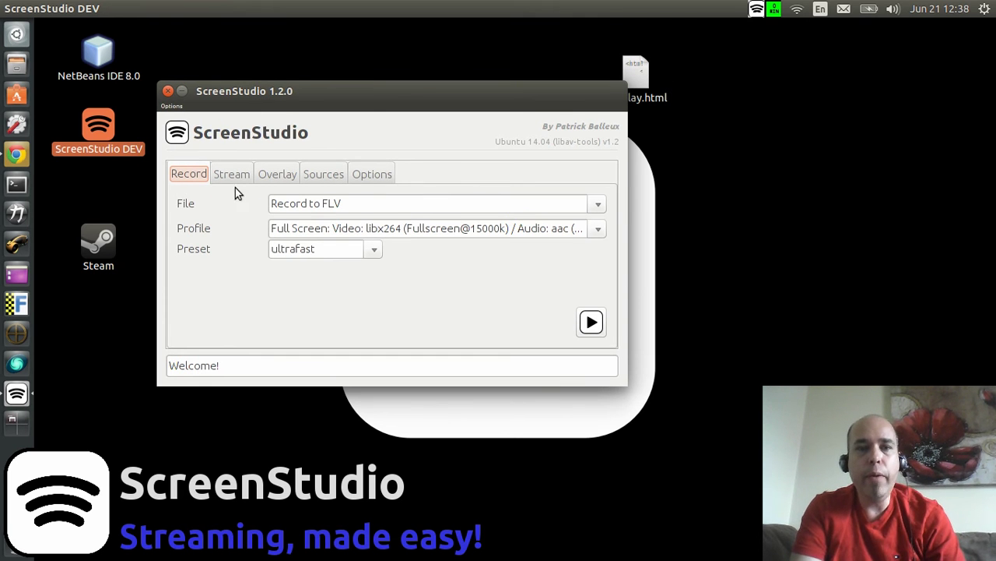
Review the recording profiles and formats, keeping the Full Screen profile and Record to FLV.
left_click(441, 230)
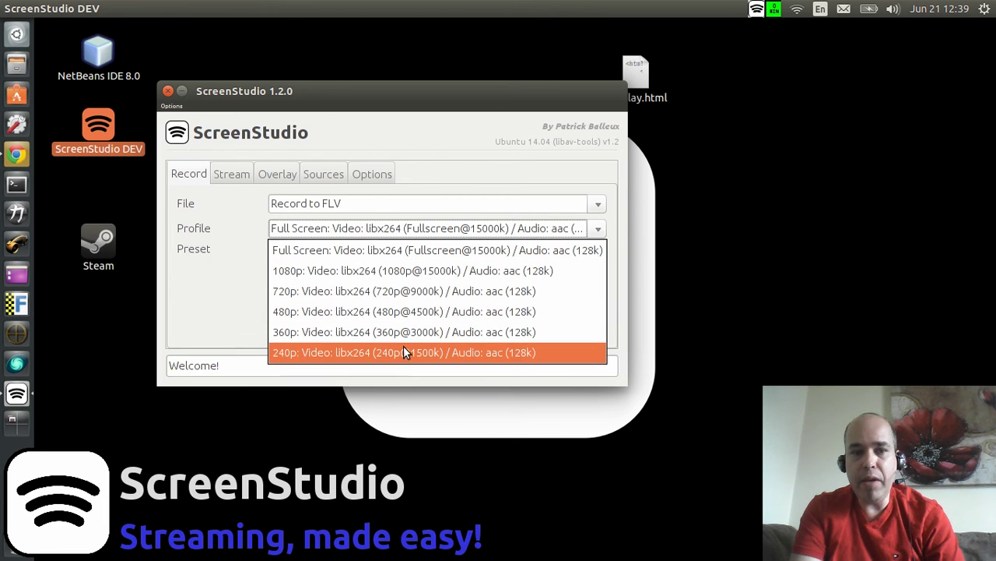
left_click(240, 304)
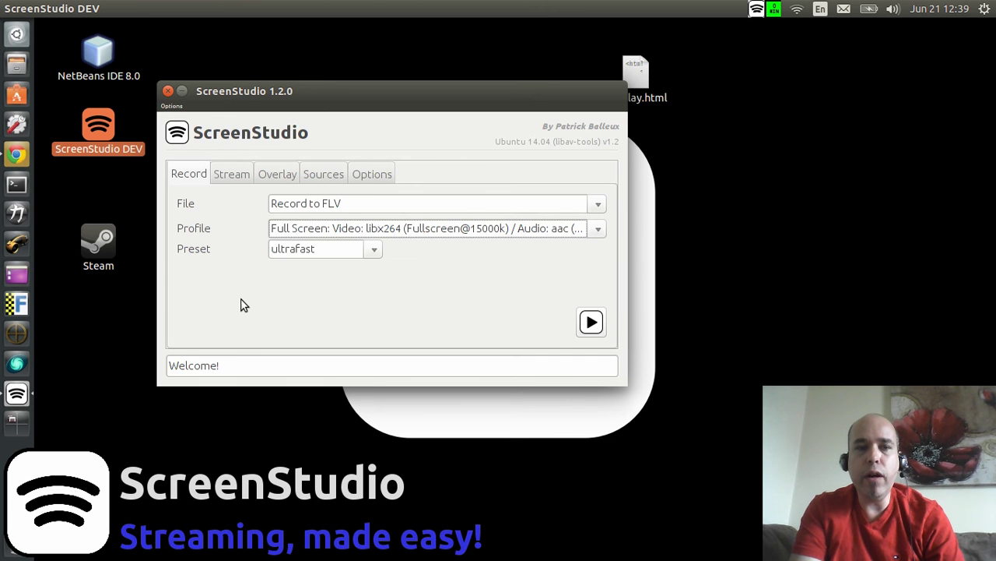
left_click(303, 206)
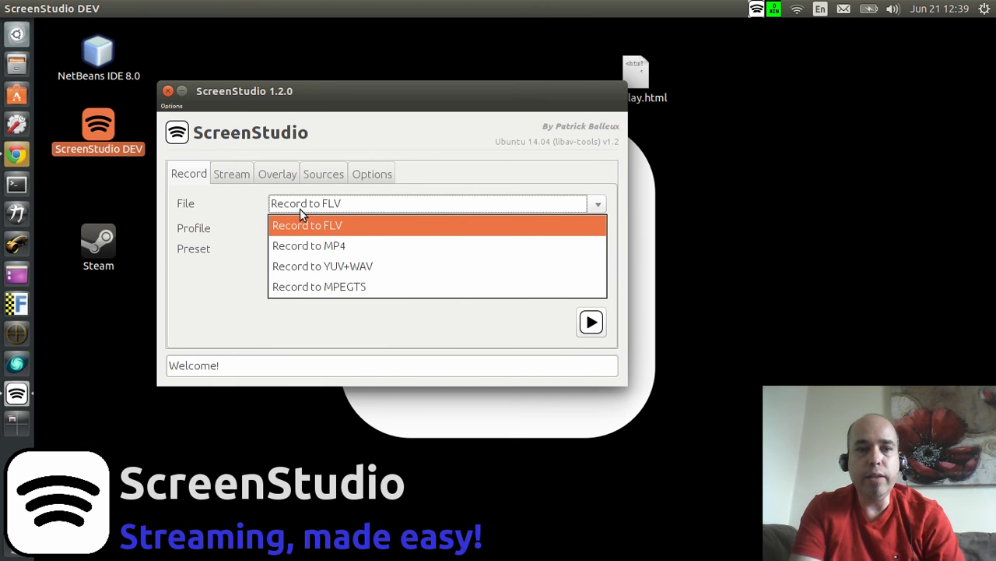
left_click(228, 266)
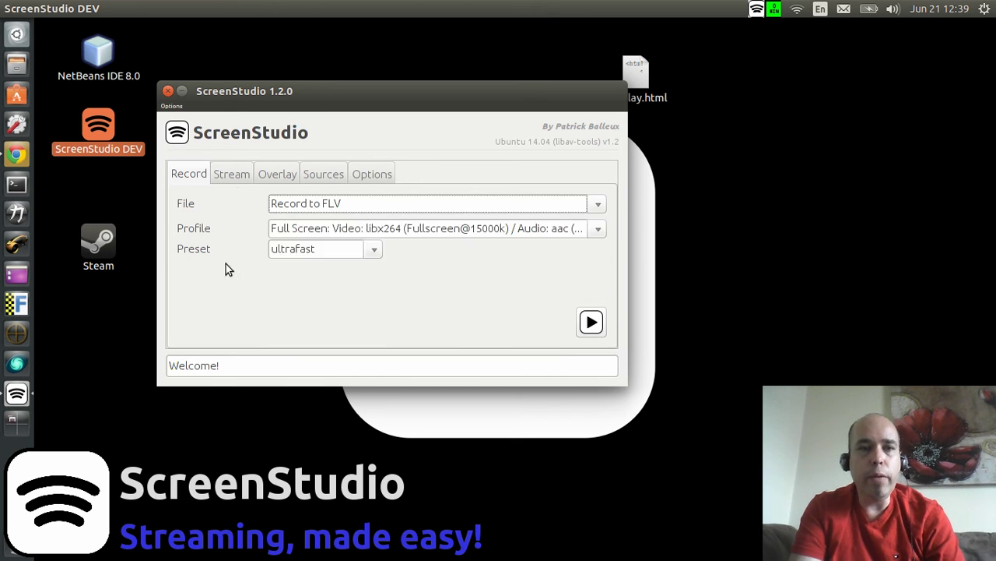
Stream to Twitch.tv and review its profiles, with the Amsterdam, NL server and 1080p.
left_click(234, 177)
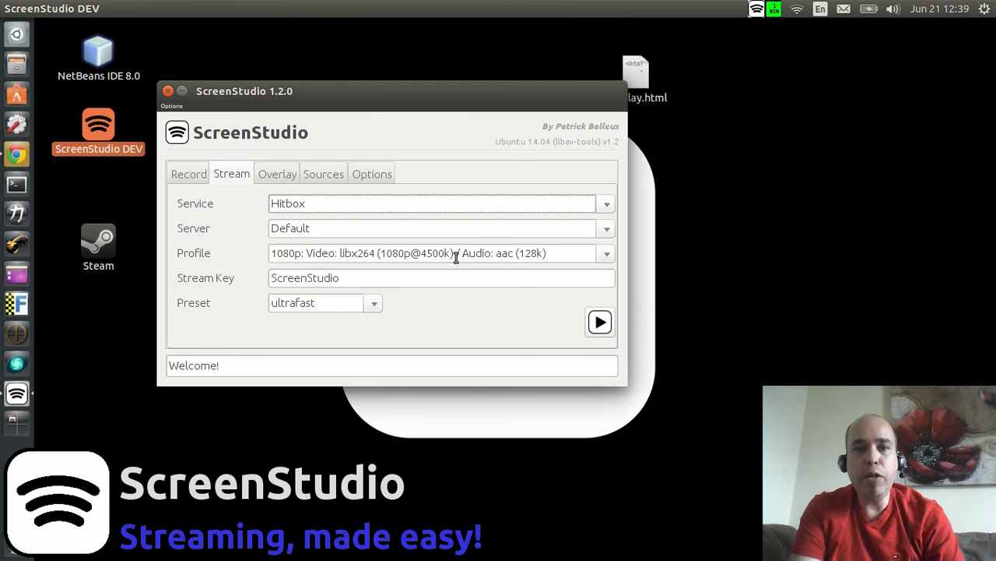
left_click(607, 205)
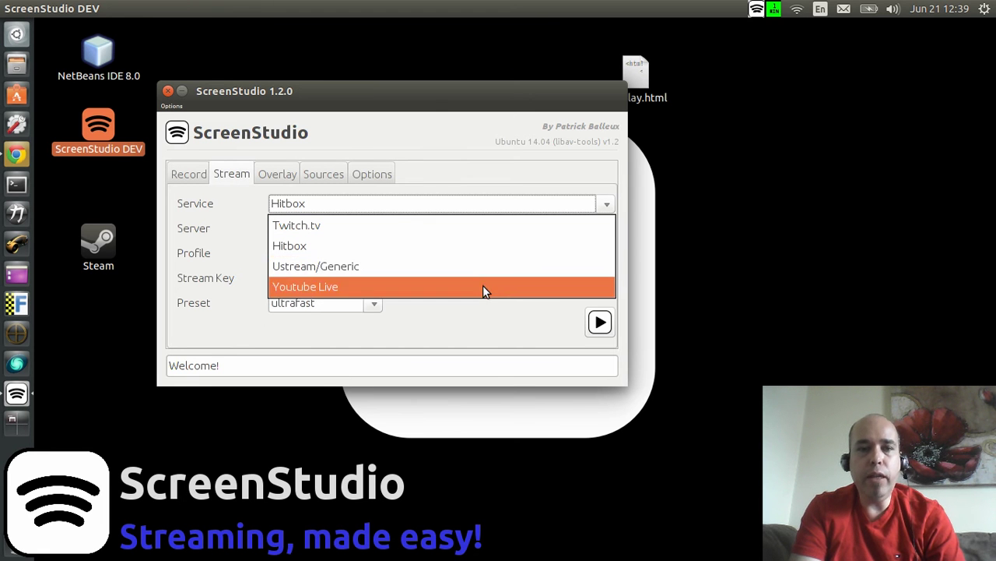
left_click(439, 226)
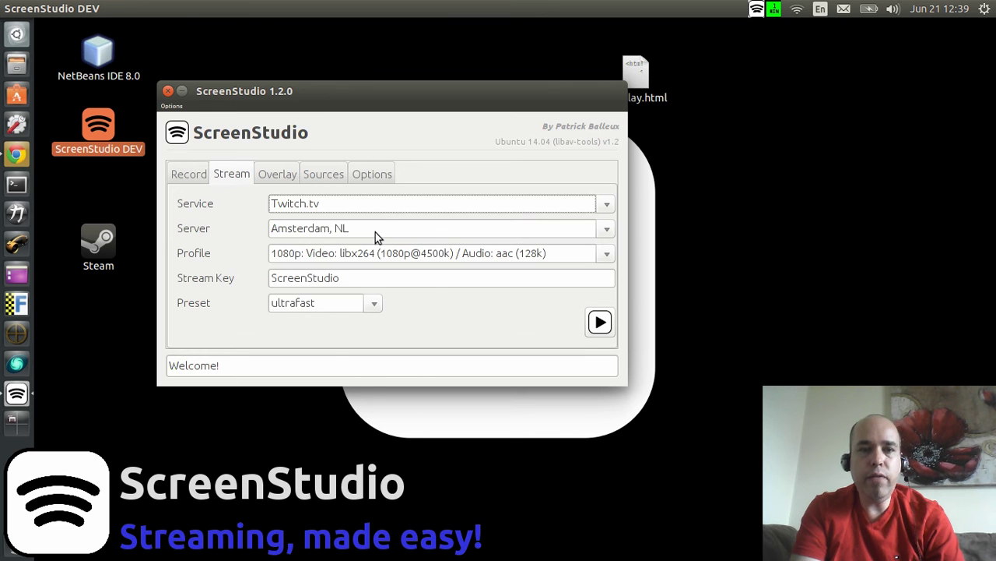
left_click(414, 257)
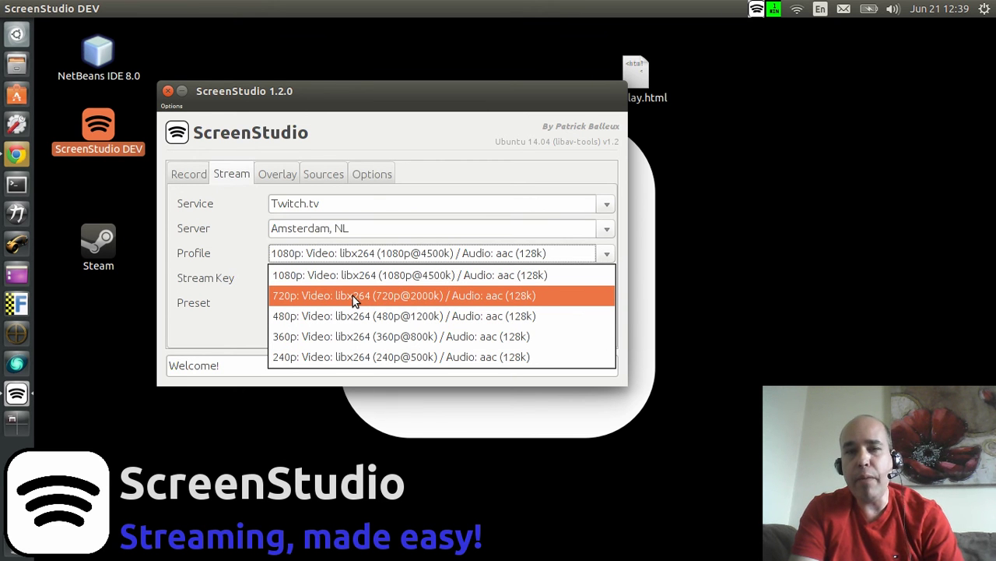
Change the streaming service to Hitbox, checking server and profile lists but keeping Default and 1080p.
left_click(200, 285)
left_click(337, 205)
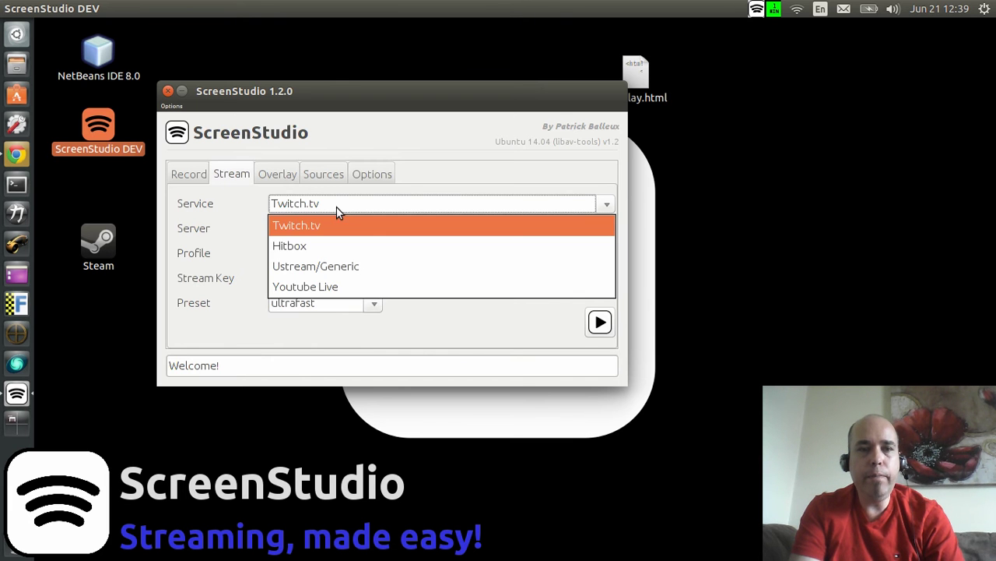
left_click(336, 243)
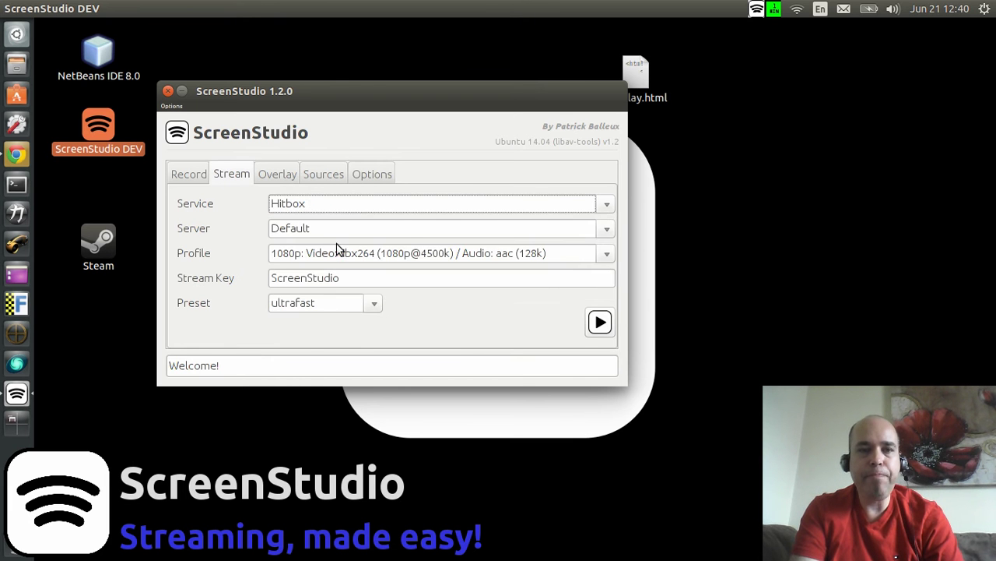
left_click(405, 228)
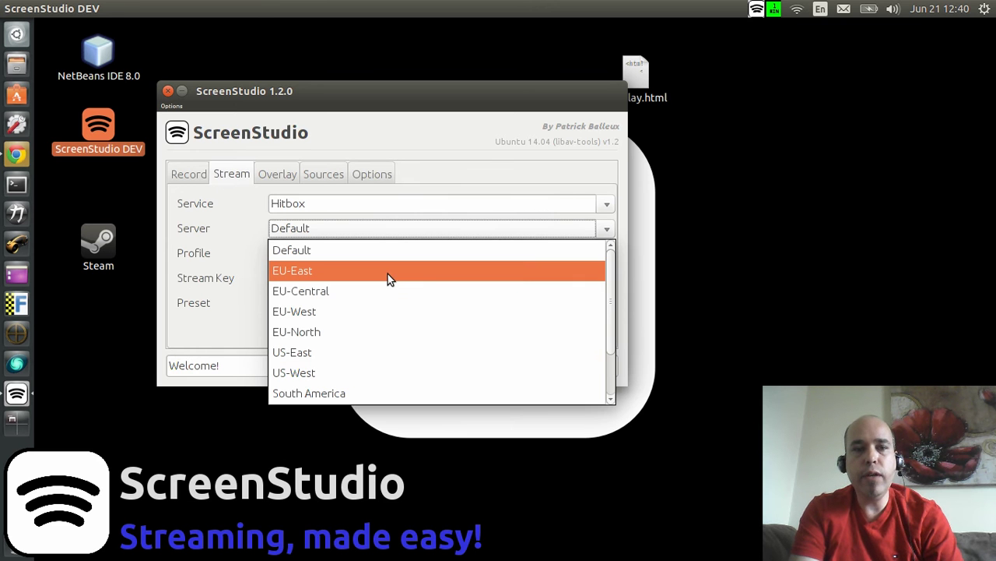
left_click(223, 278)
left_click(302, 254)
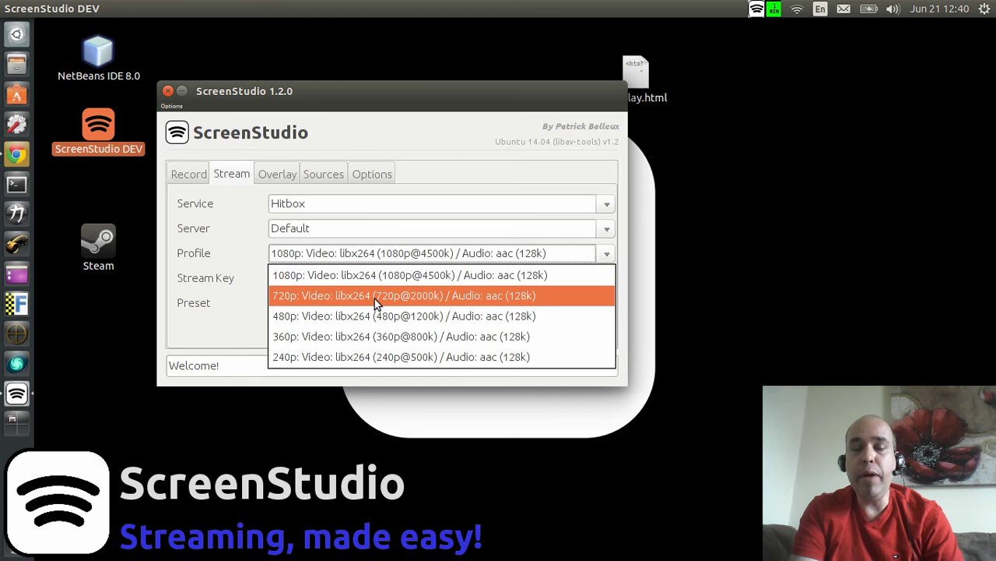
left_click(274, 281)
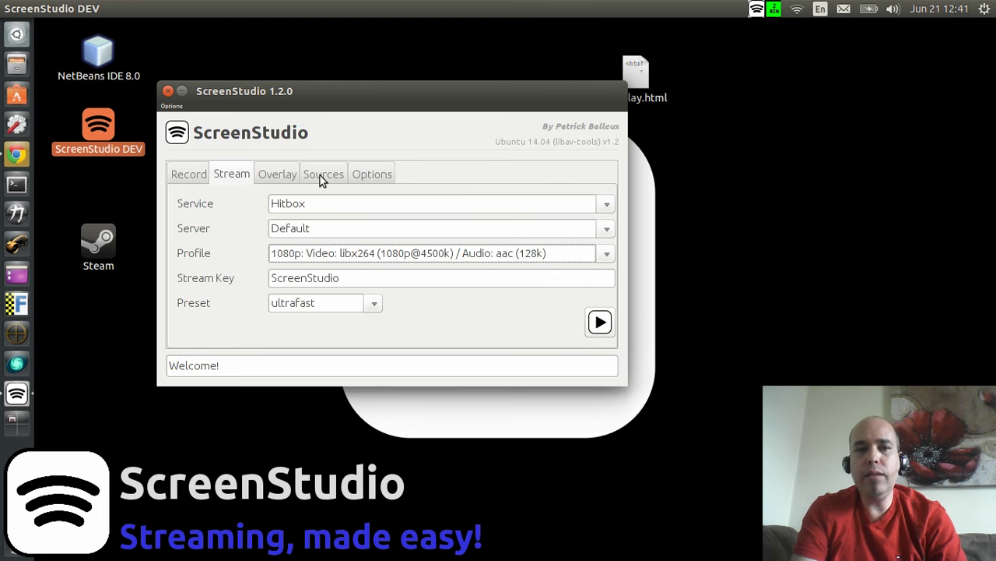
Choose Youtube Live as the streaming service on the Primary server, keeping the 1080p profile.
left_click(350, 253)
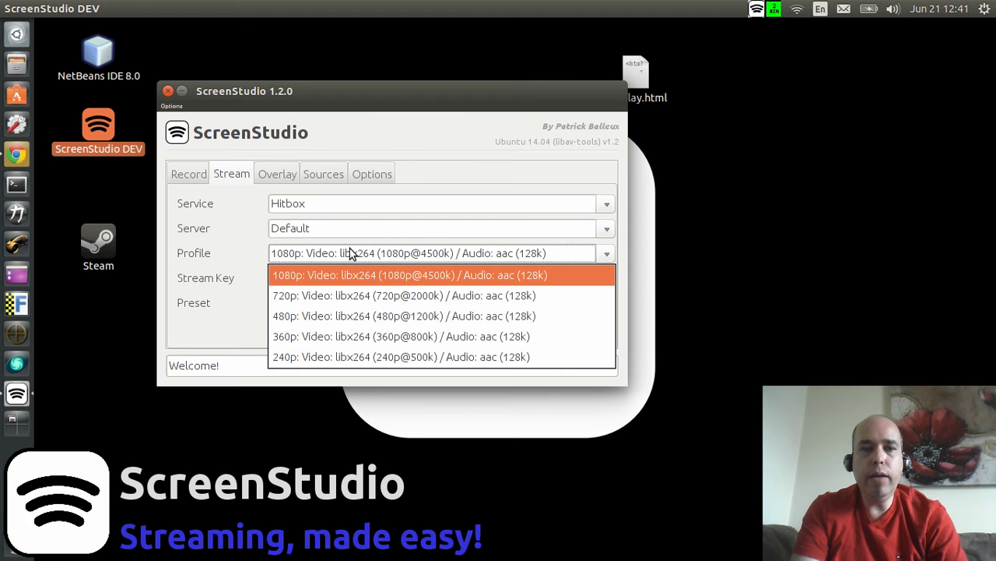
left_click(260, 253)
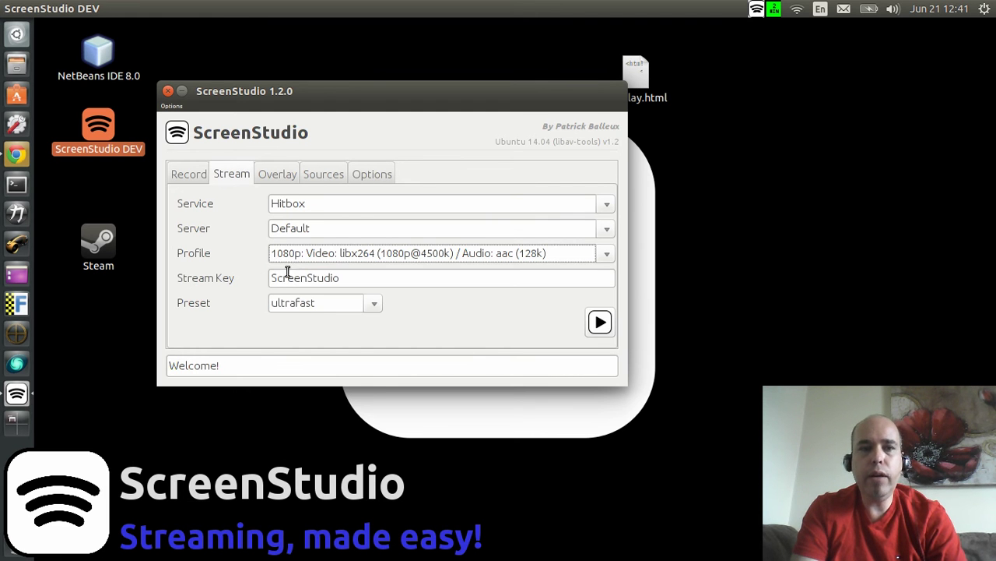
left_click(335, 204)
left_click(343, 285)
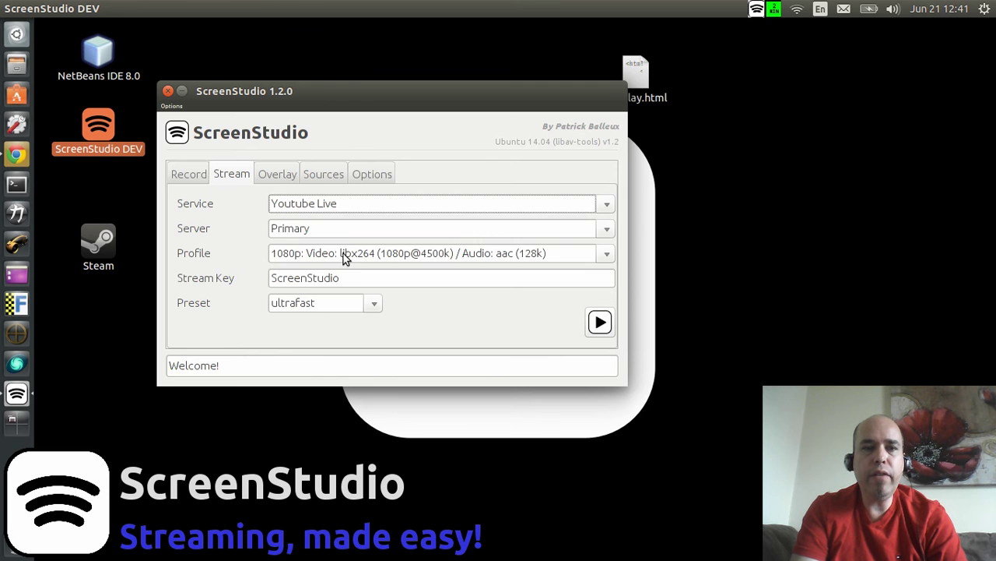
left_click(340, 228)
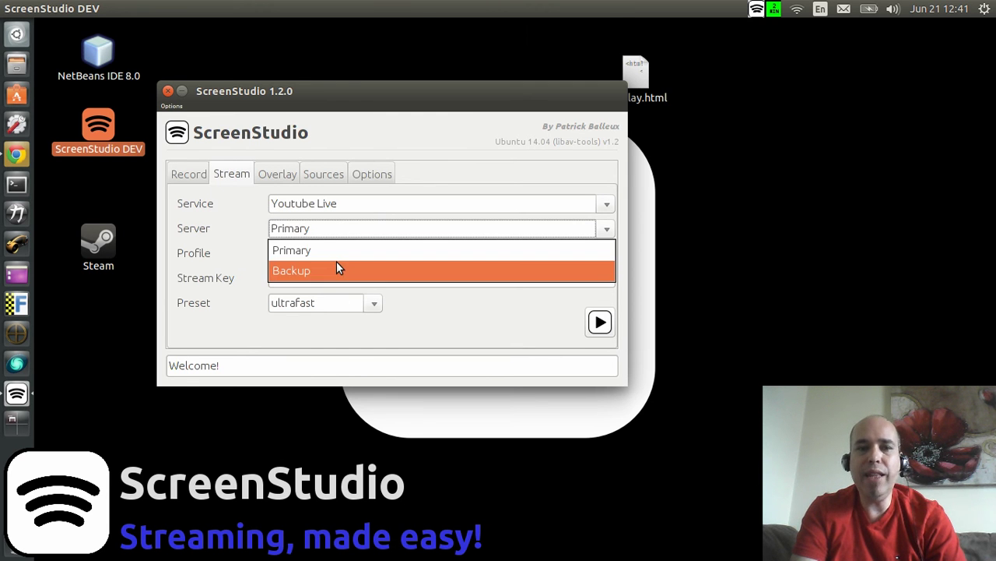
left_click(211, 235)
left_click(294, 230)
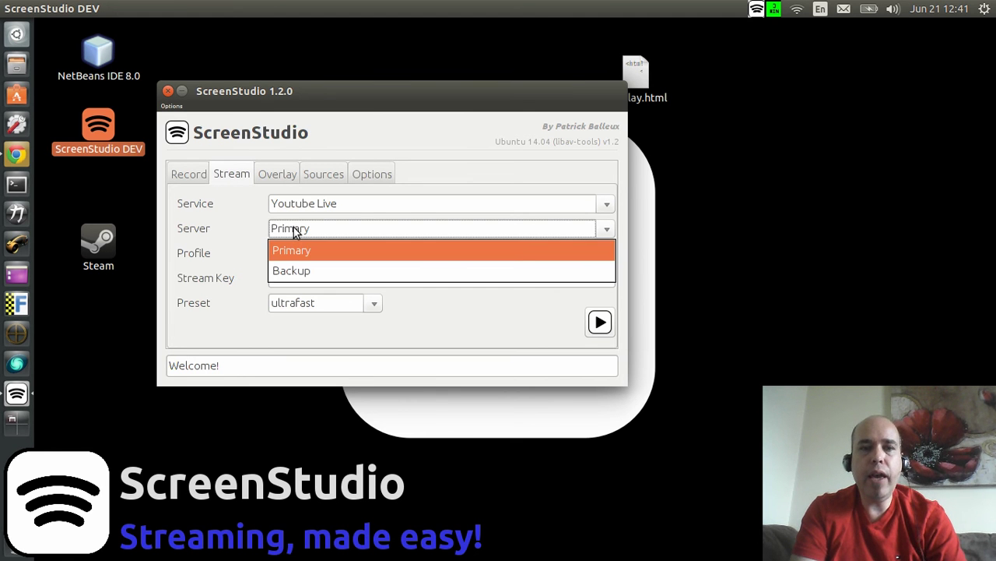
left_click(245, 223)
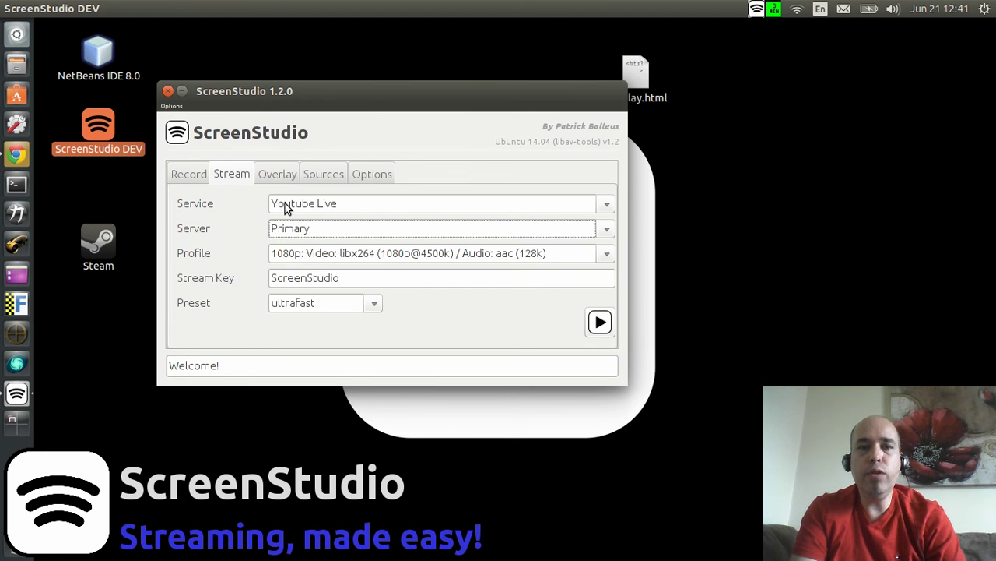
left_click(285, 203)
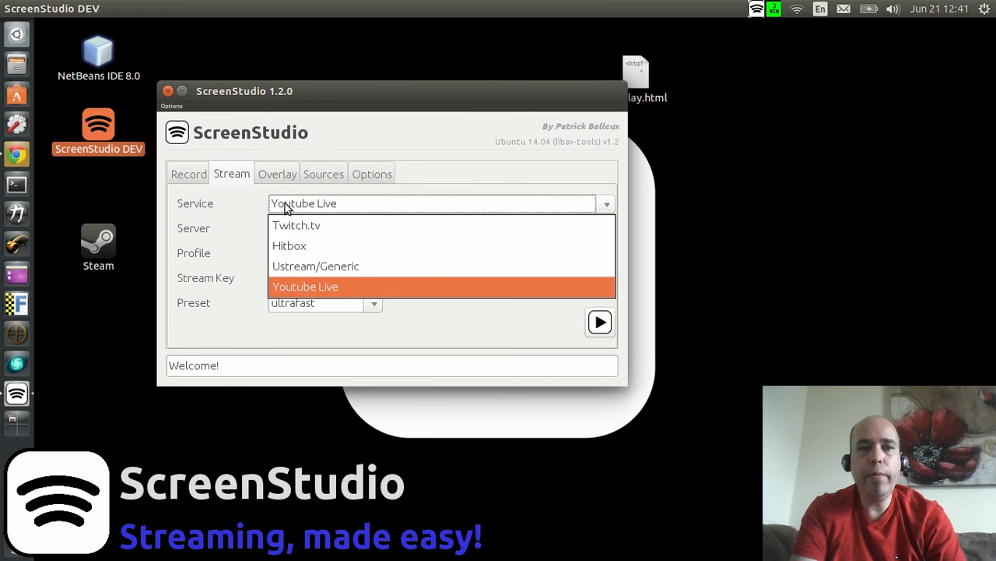
Briefly try Ustream/Generic, return the service to Hitbox, and keep the ultrafast preset.
left_click(317, 265)
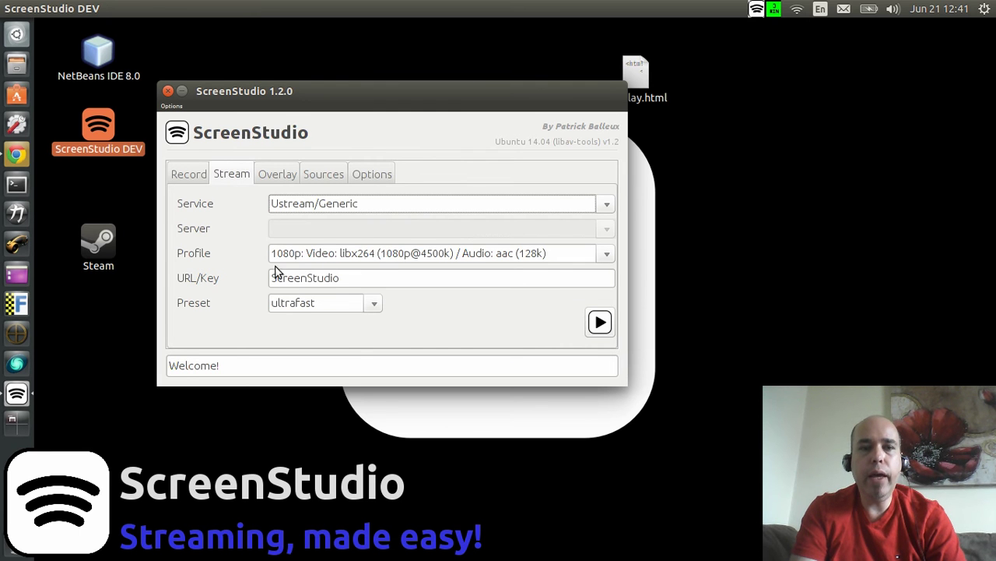
left_click(381, 277)
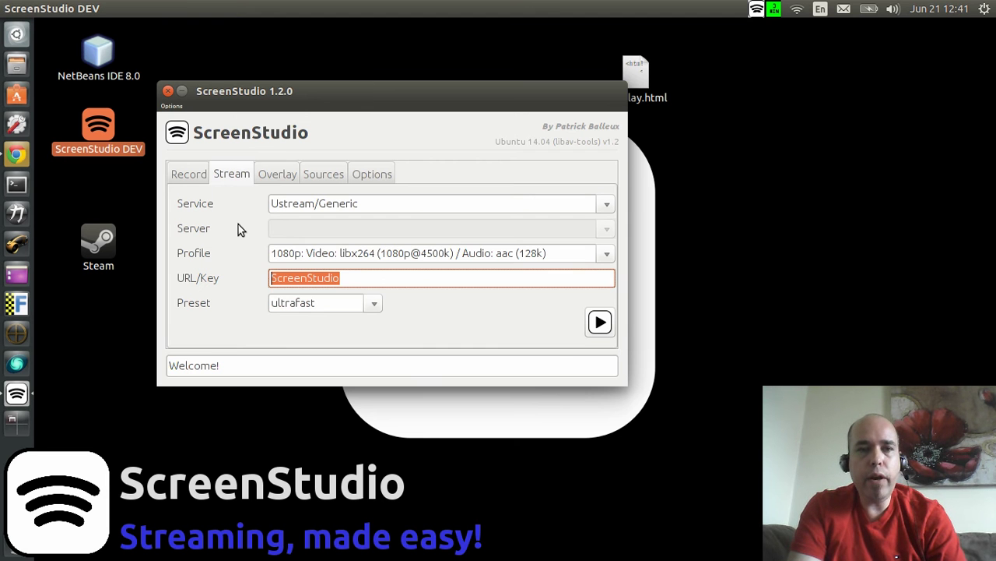
left_click(287, 206)
left_click(301, 243)
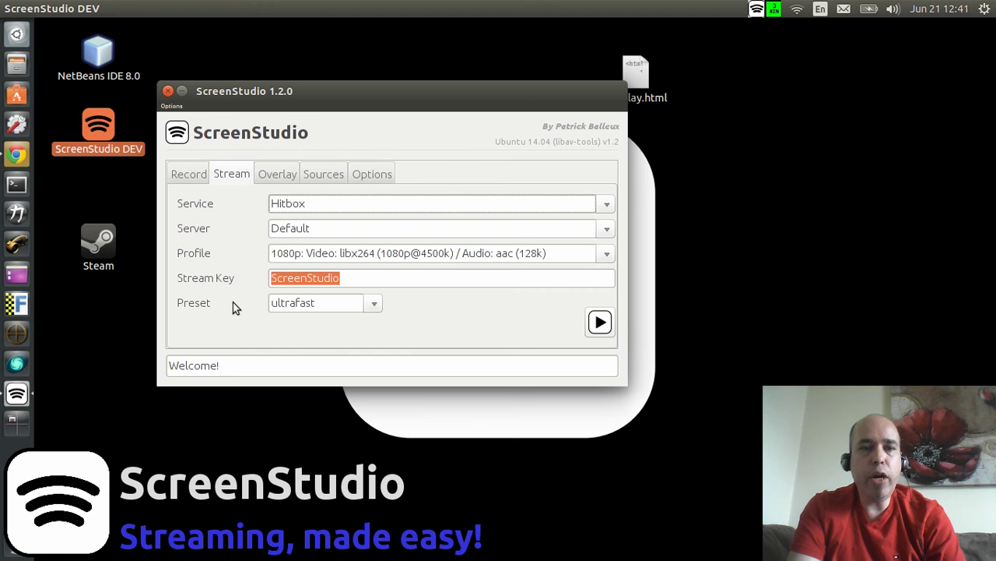
left_click(309, 305)
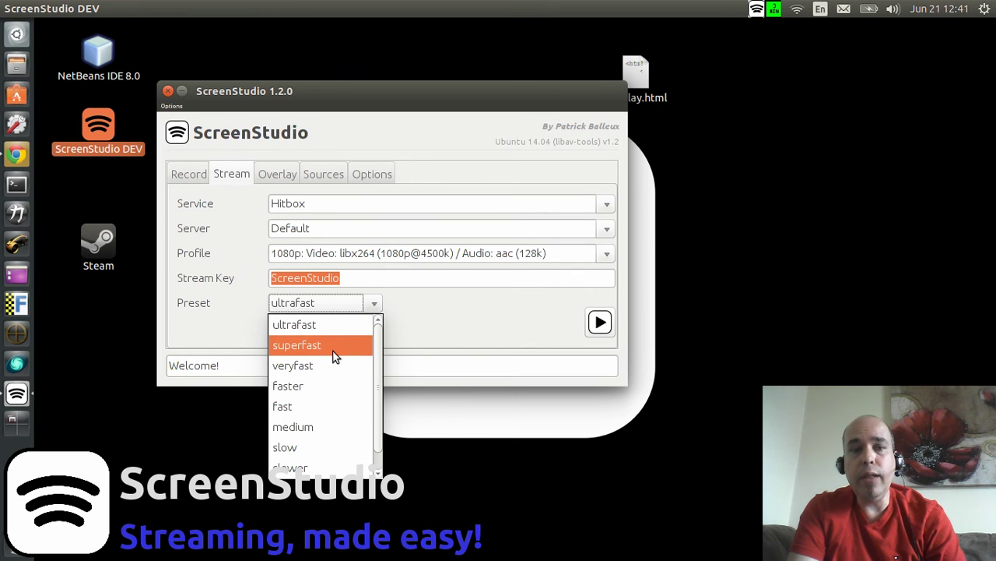
left_click(414, 327)
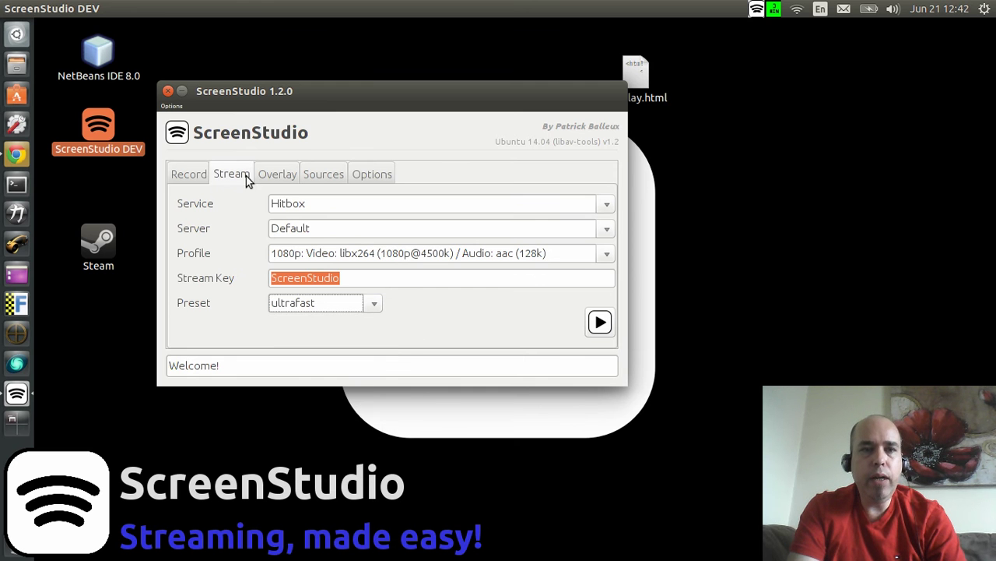
left_click(170, 107)
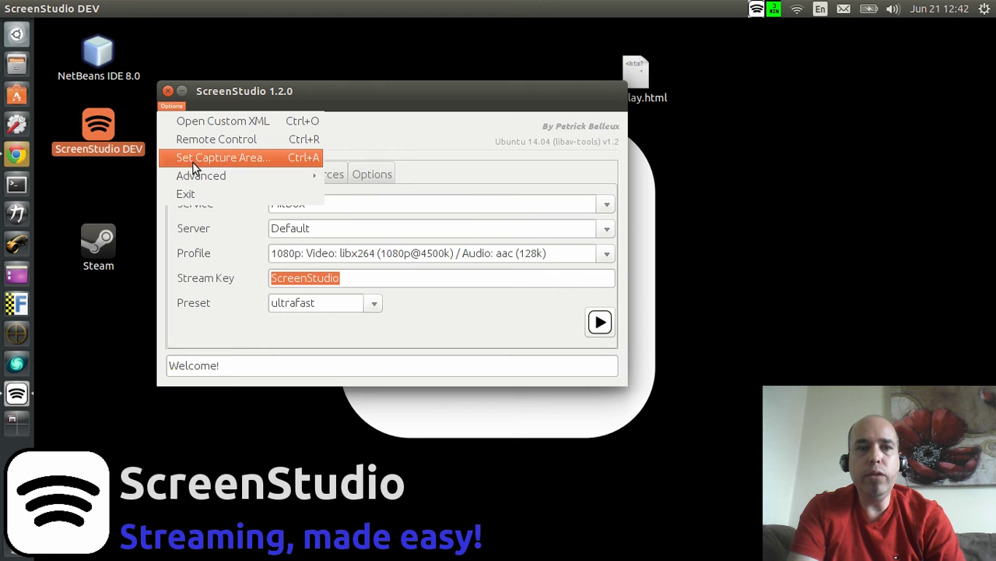
mouse_move(194, 172)
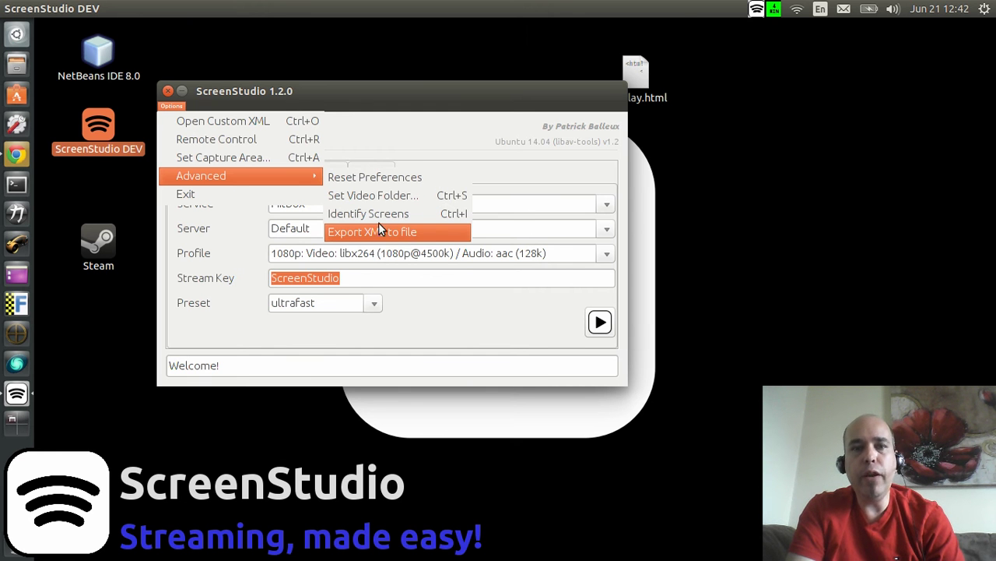
left_click(360, 129)
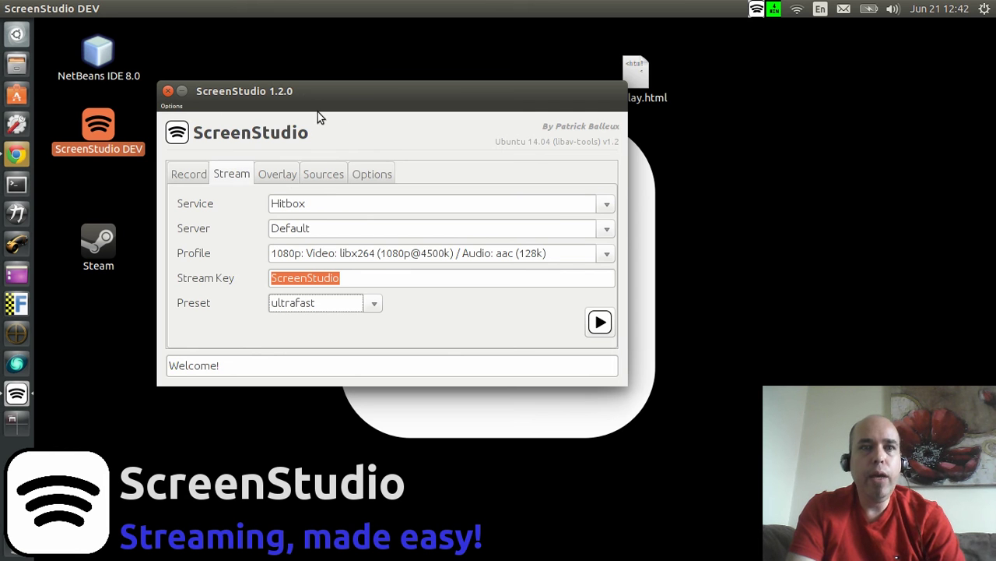
left_click(173, 107)
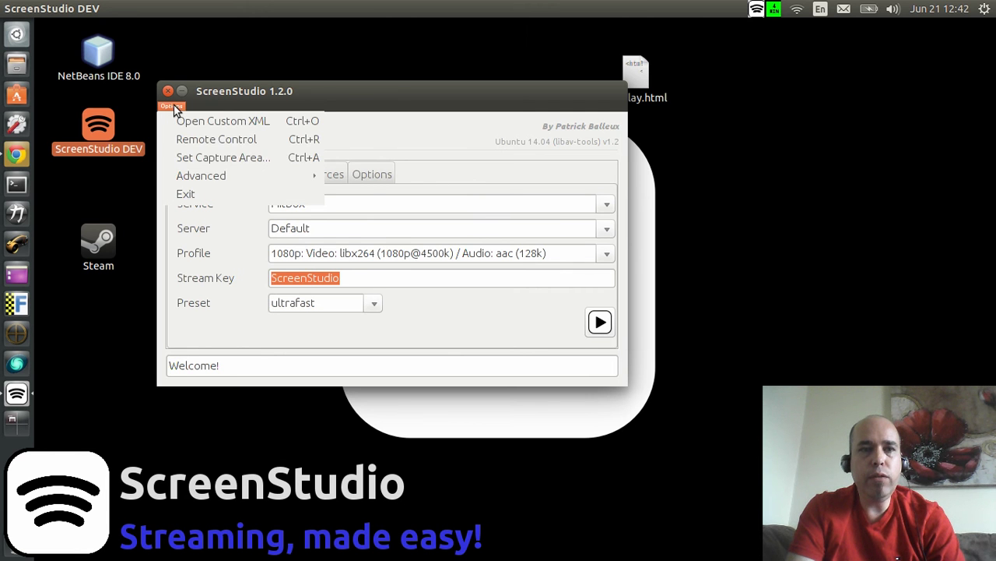
left_click(201, 160)
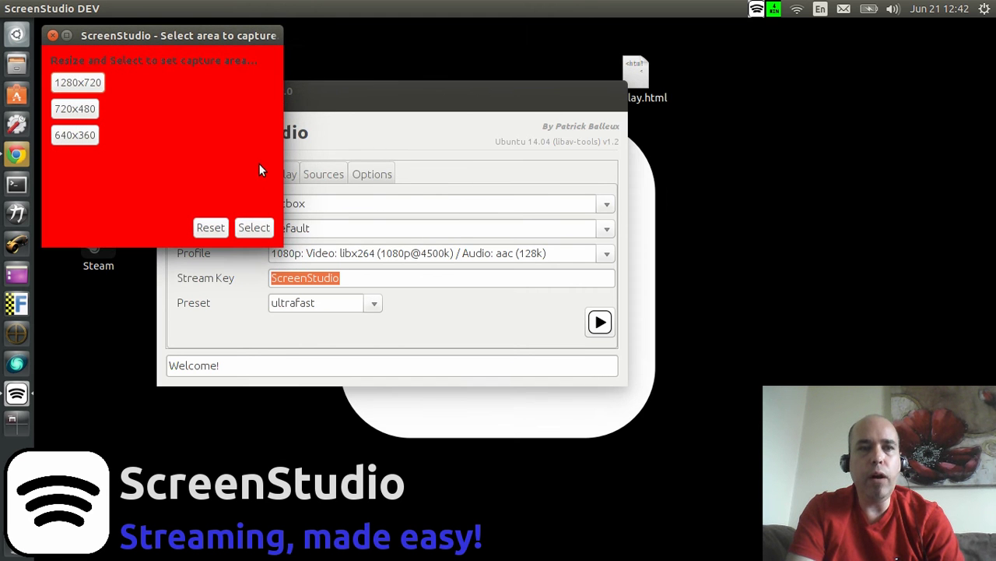
left_click(86, 109)
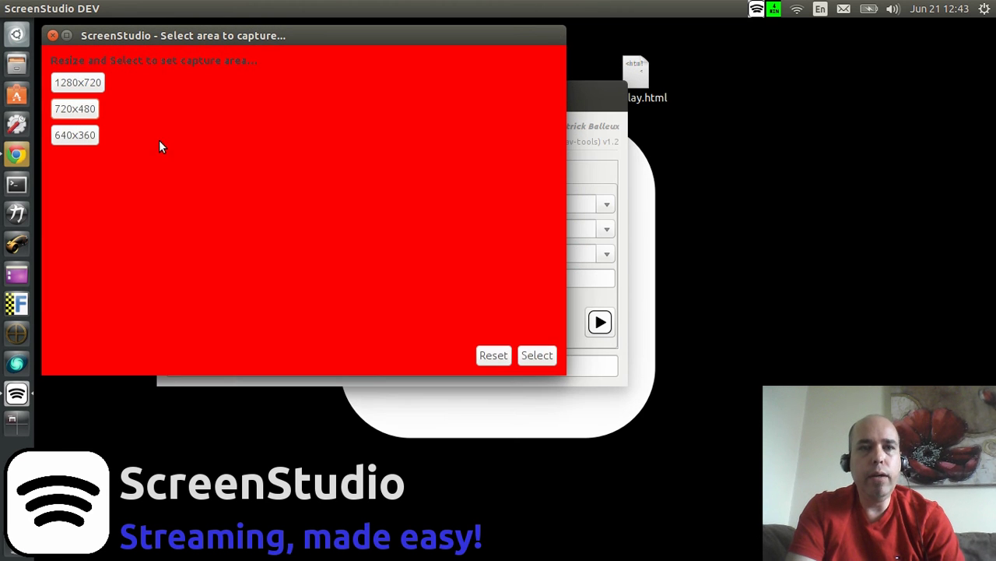
left_click(73, 136)
left_click(80, 91)
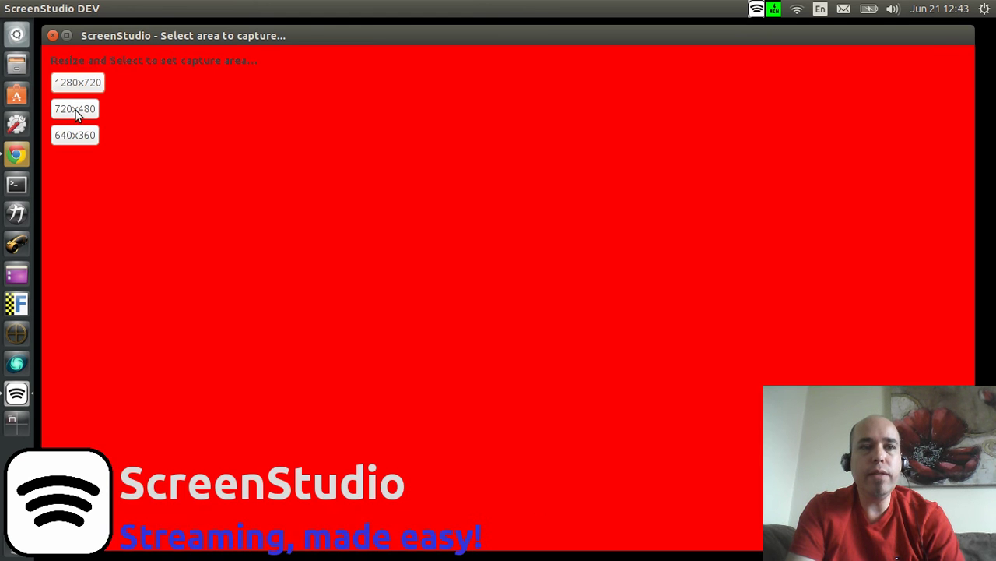
left_click(74, 108)
left_click(80, 135)
left_click(78, 113)
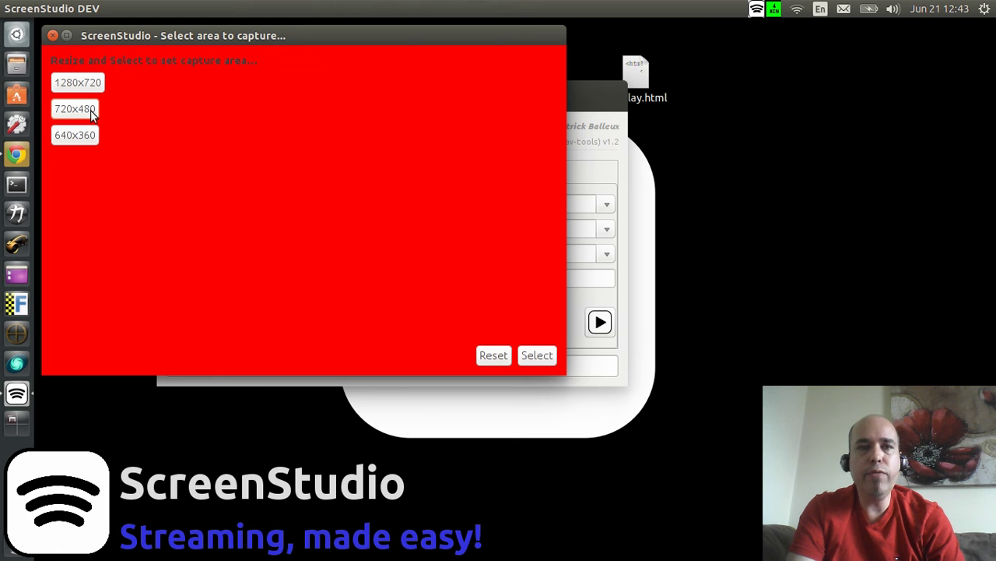
left_click_drag(166, 36, 260, 112)
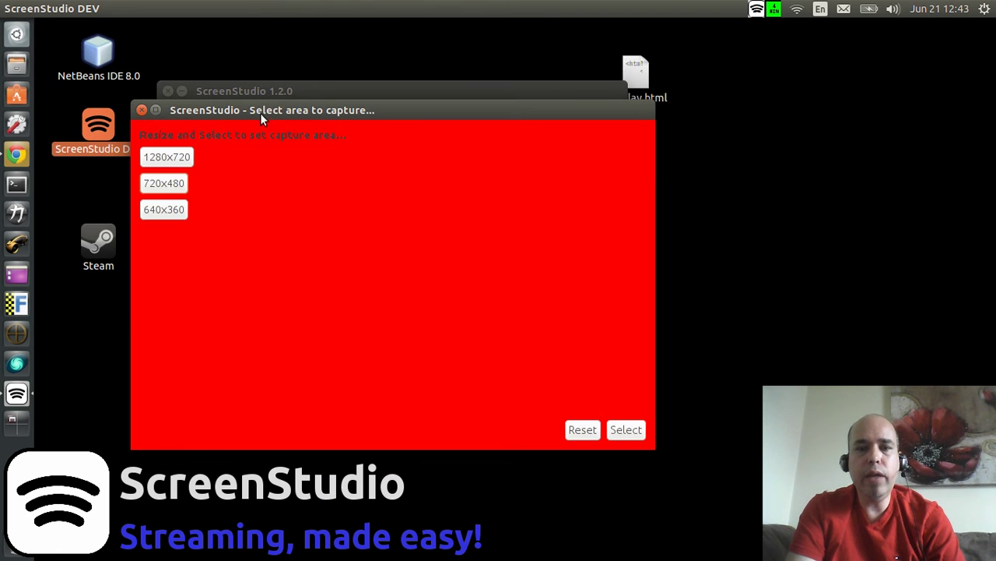
left_click(142, 111)
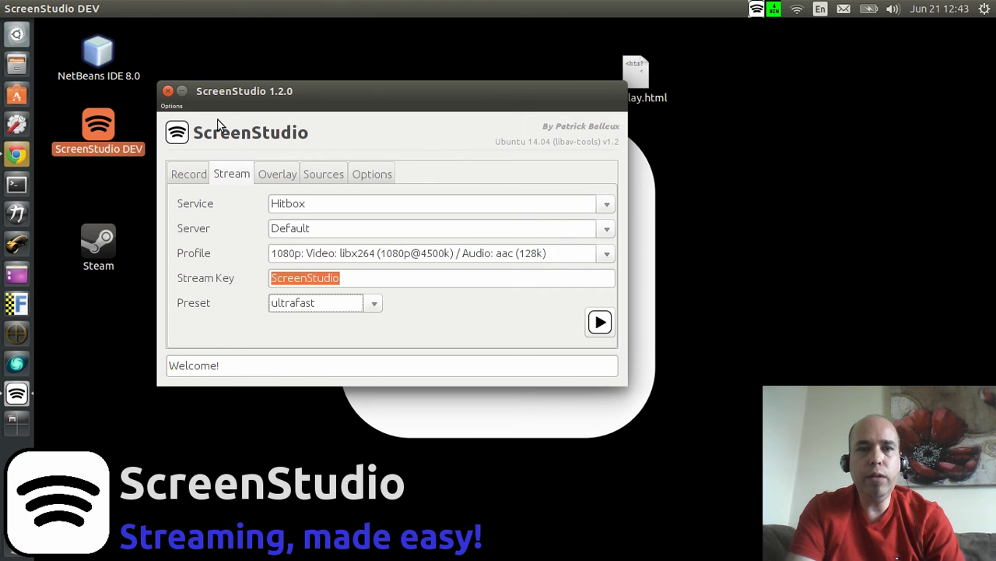
Show the Overlay tab and scroll through the ScreenStudio banner HTML in the editor.
left_click_drag(274, 92, 253, 80)
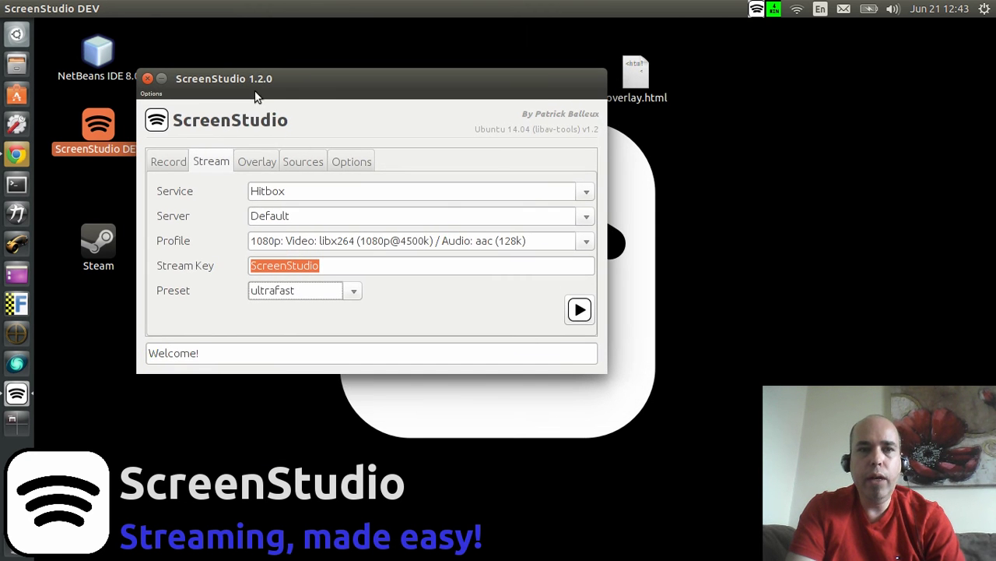
left_click(244, 161)
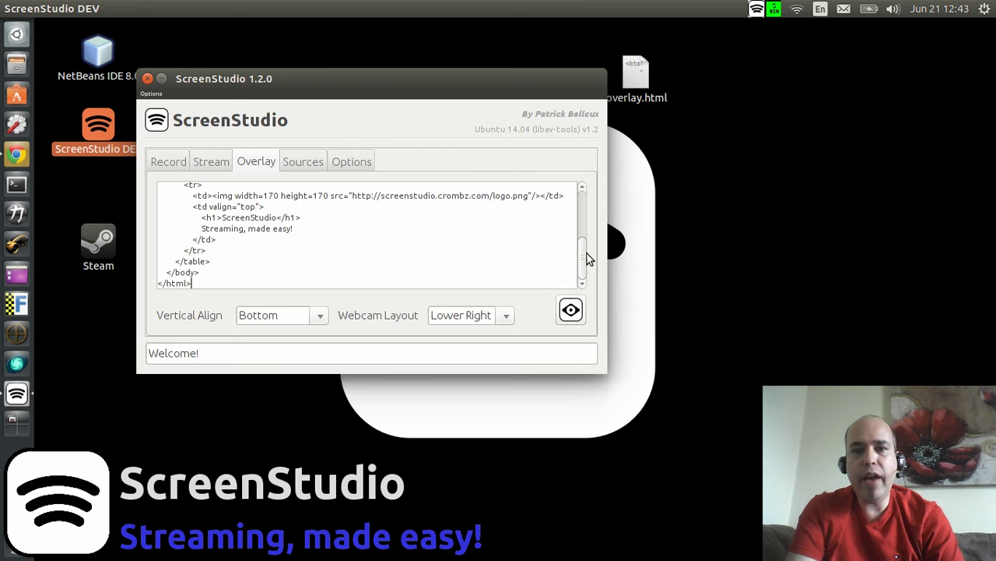
left_click_drag(584, 252, 585, 205)
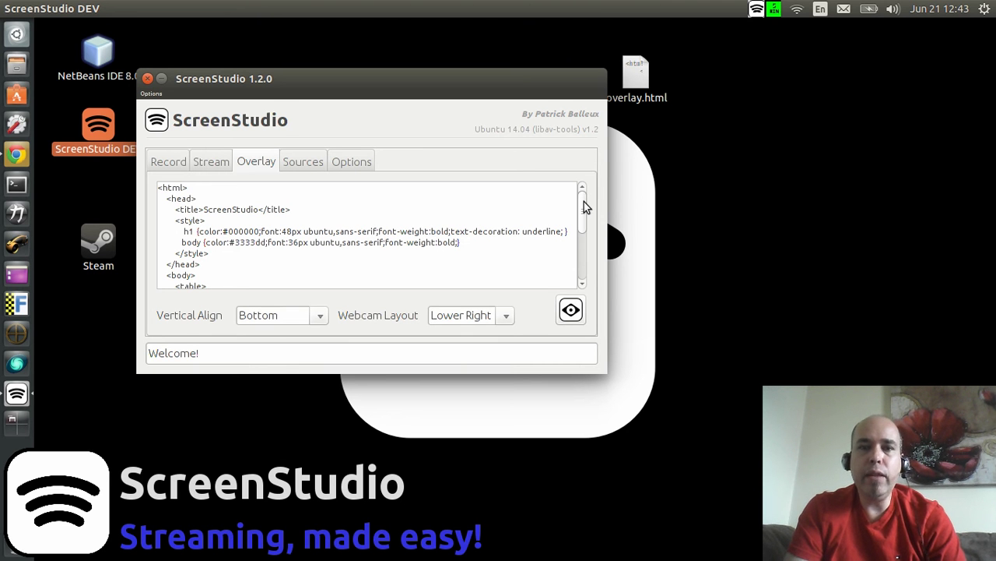
mouse_move(587, 206)
left_mouse_down()
mouse_move(584, 252)
mouse_move(581, 200)
left_mouse_up()
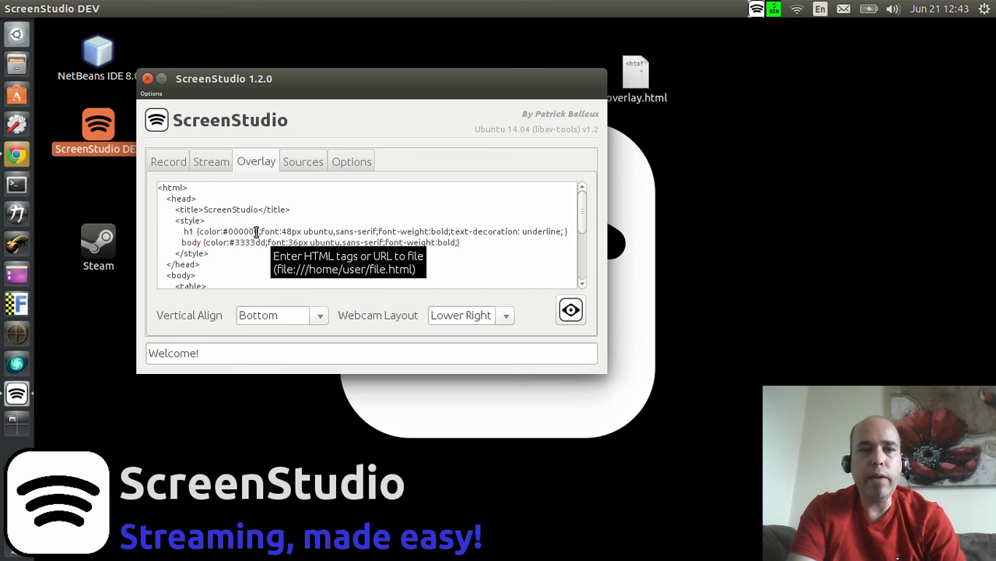
mouse_move(584, 205)
left_mouse_down()
mouse_move(583, 238)
mouse_move(587, 210)
left_mouse_up()
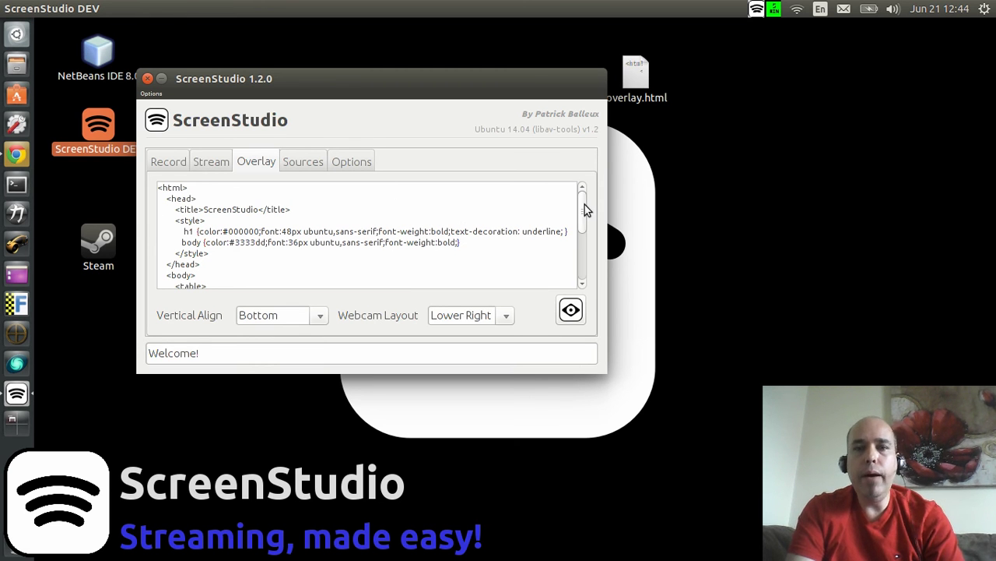
mouse_move(584, 207)
left_mouse_down()
mouse_move(584, 225)
mouse_move(582, 215)
left_mouse_up()
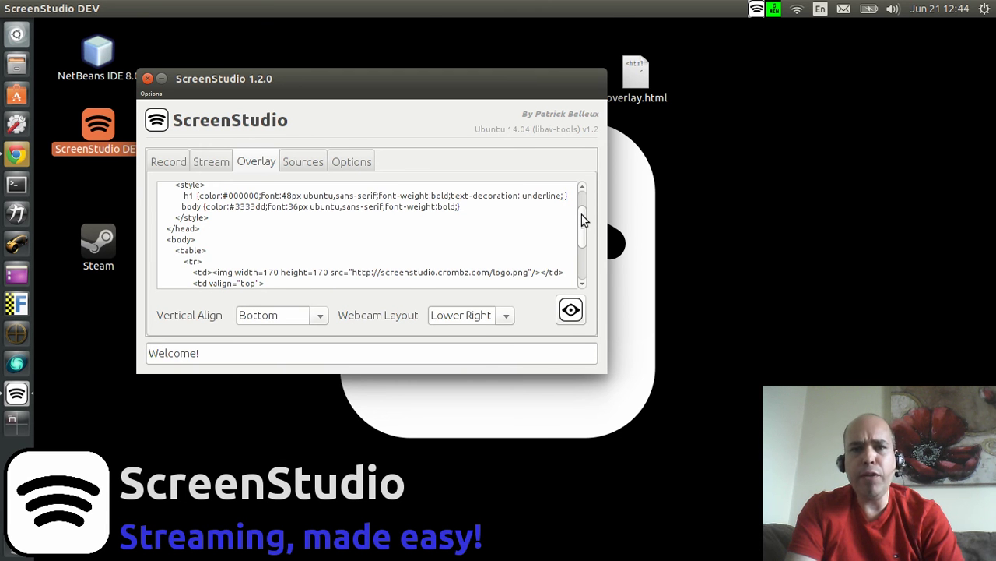
mouse_move(583, 220)
left_mouse_down()
mouse_move(581, 230)
mouse_move(584, 207)
left_mouse_up()
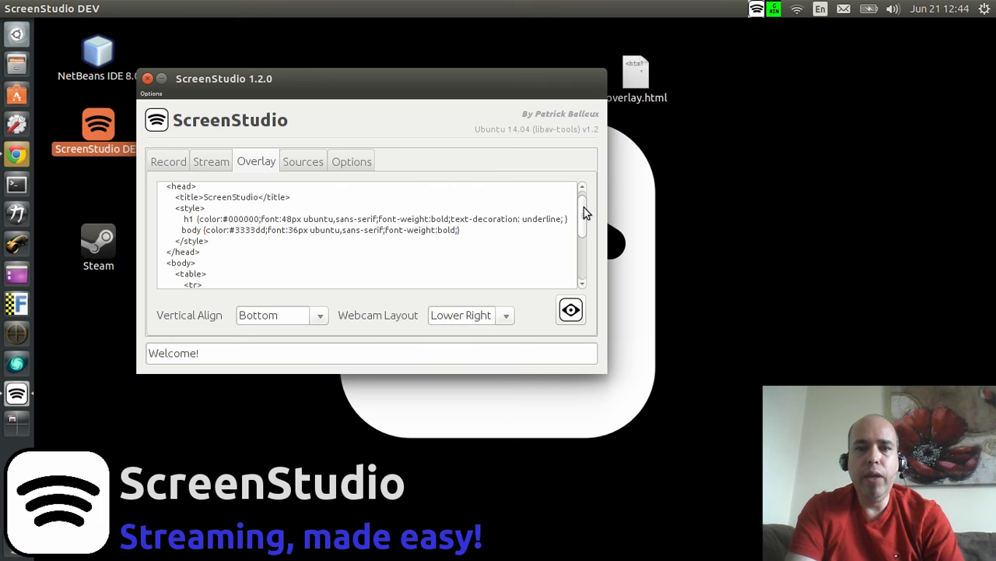
left_click(570, 309)
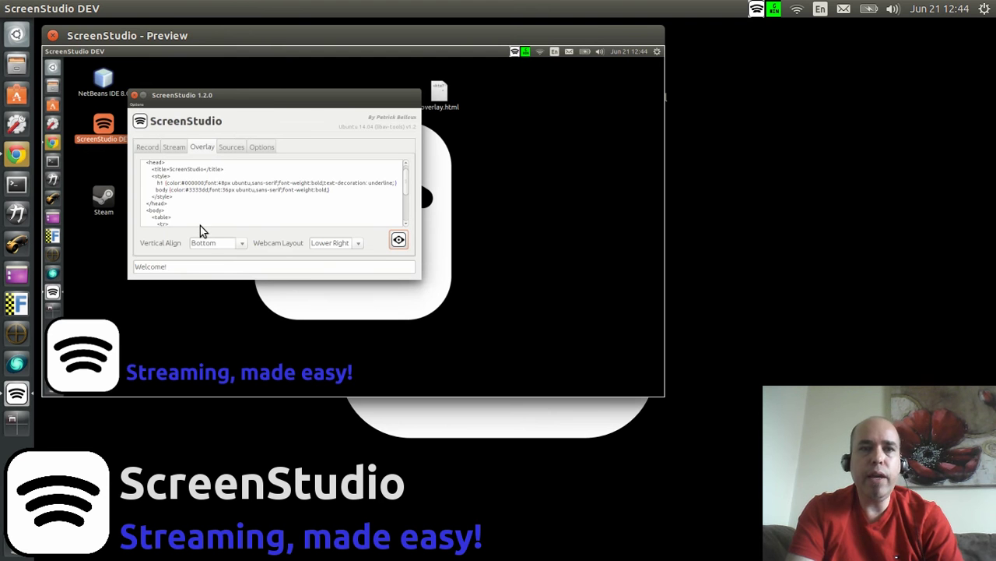
left_click(53, 36)
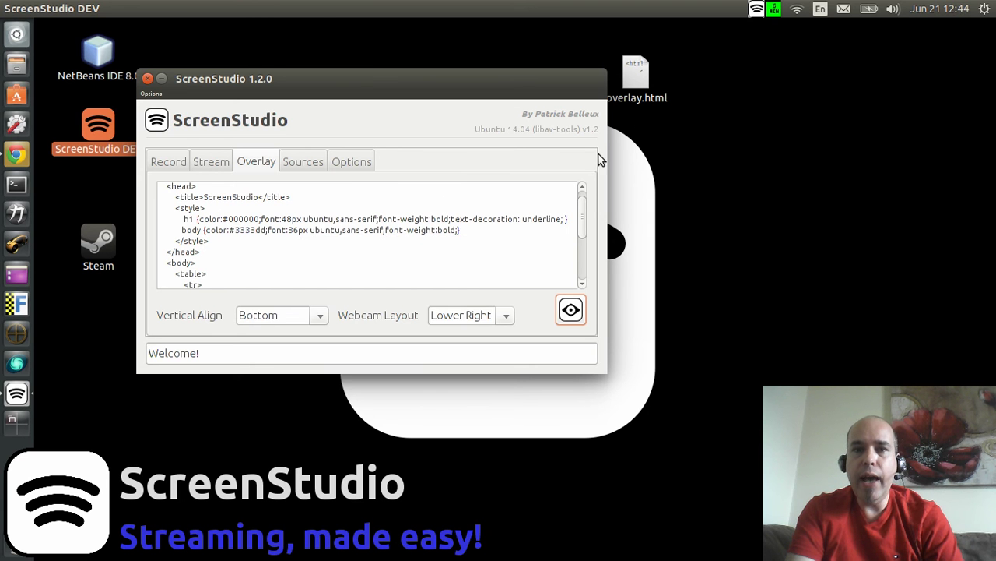
Clear the inline overlay HTML and drop in overlay.html from the Desktop as a file link.
left_click_drag(502, 81, 438, 41)
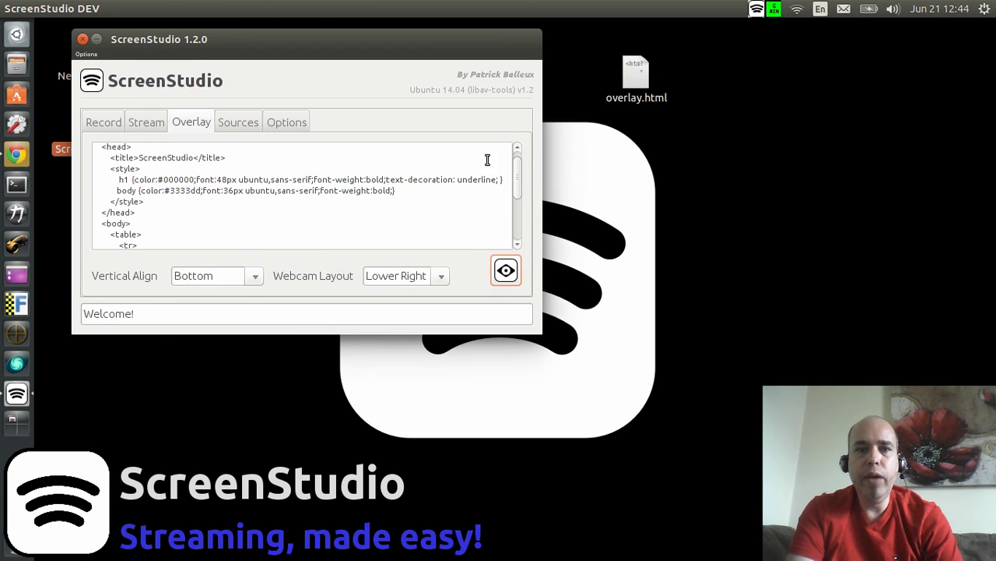
left_click(404, 216)
key("ctrl+a")
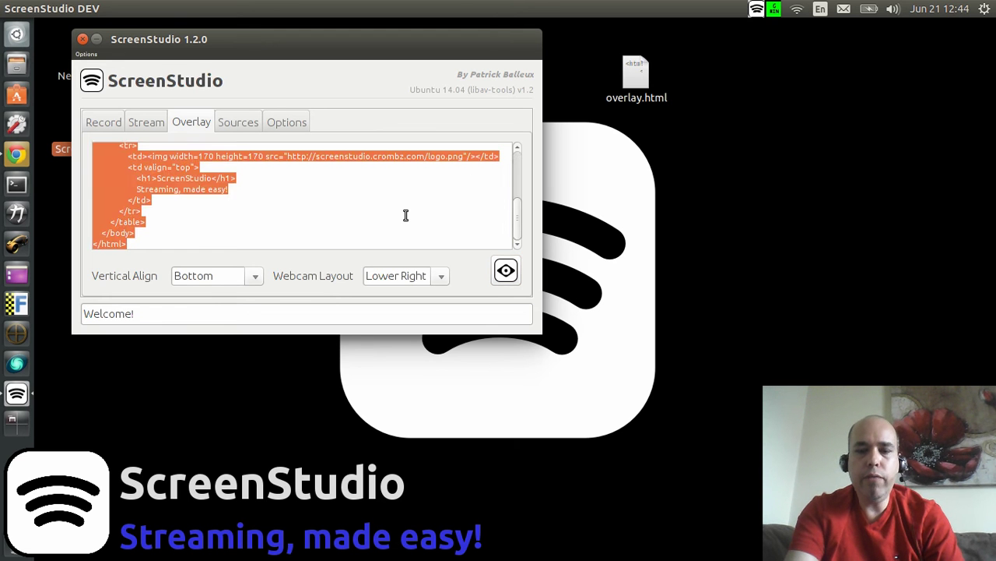
key("Delete")
left_click_drag(637, 74, 376, 160)
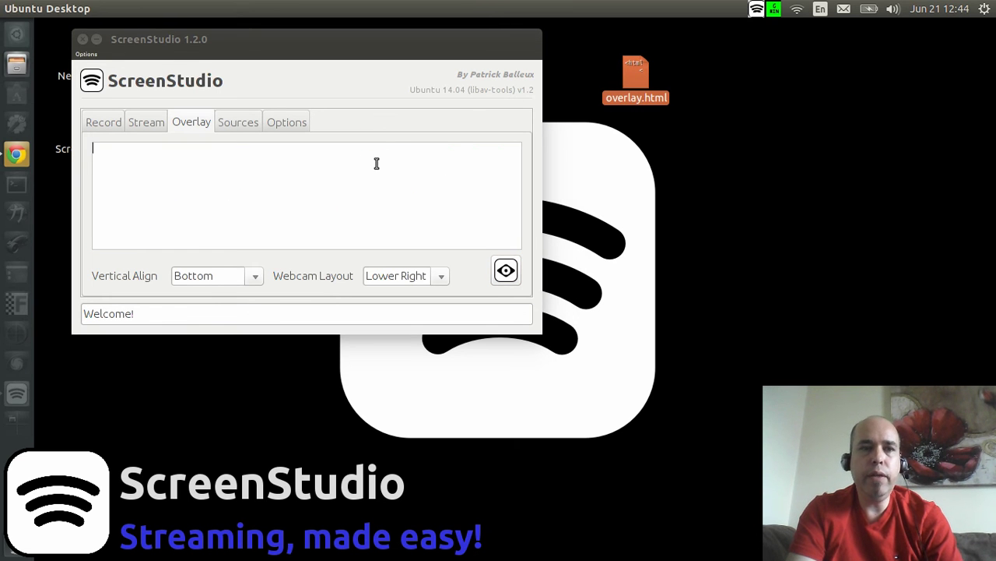
left_click(114, 150)
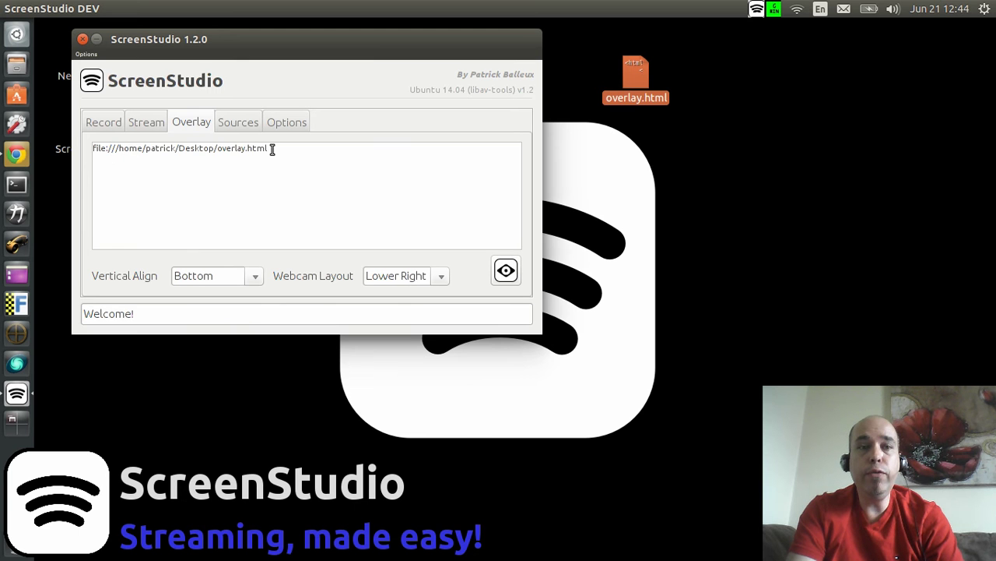
left_click_drag(272, 149, 196, 149)
triple_click(95, 149)
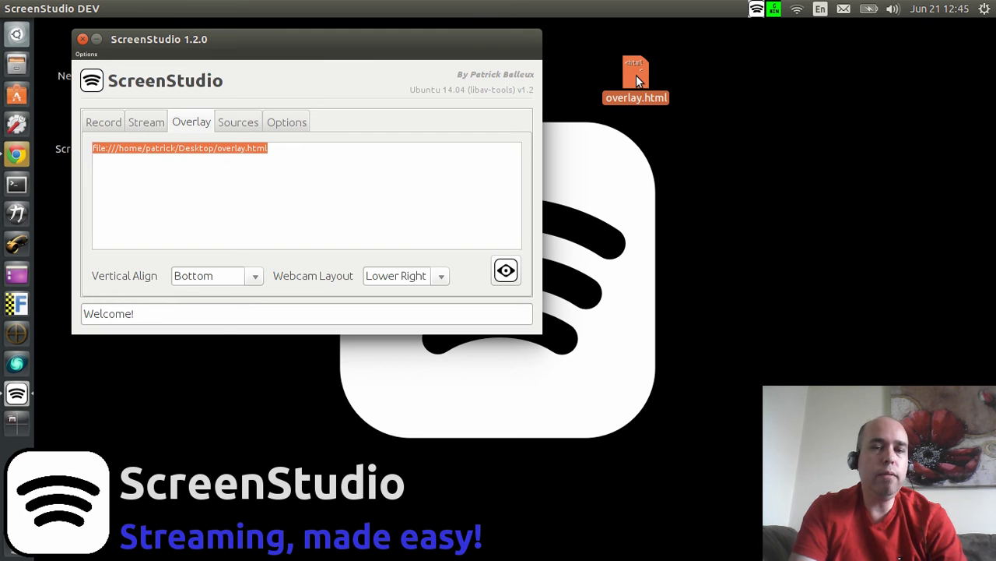
left_click(508, 270)
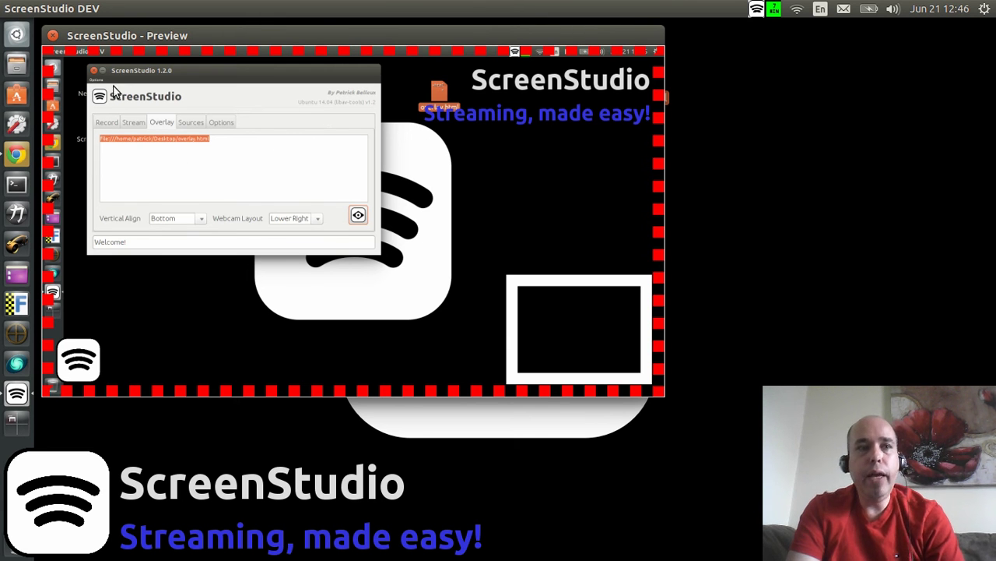
left_click(52, 35)
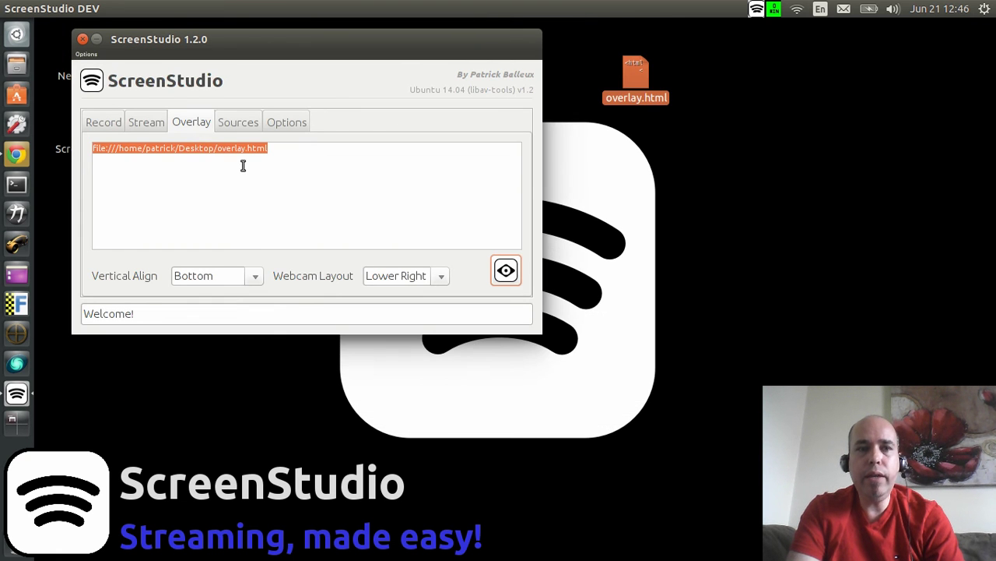
left_click(243, 165)
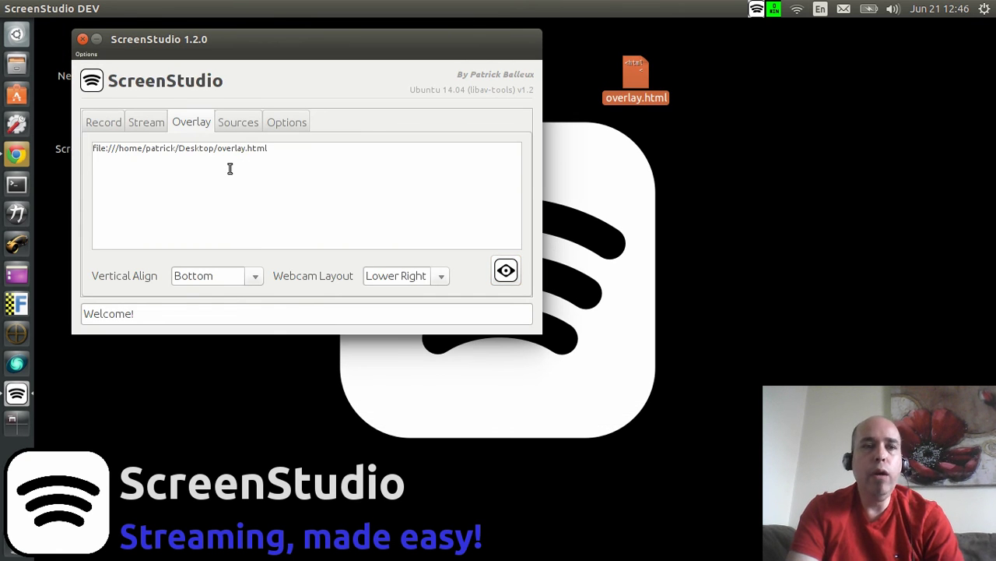
left_click_drag(288, 149, 85, 147)
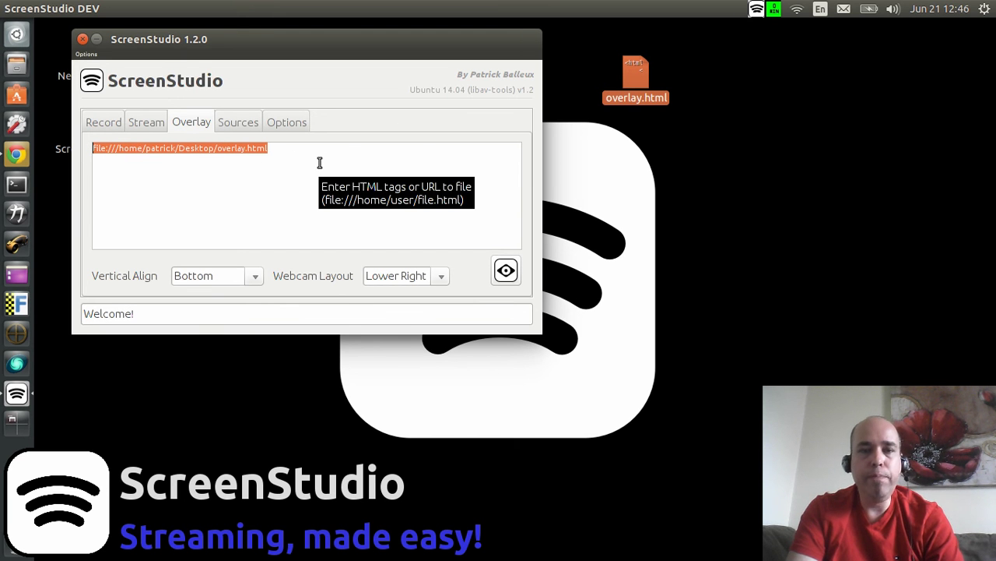
Confirm the overlay stays at Bottom alignment and the webcam at Lower Right.
left_click(253, 277)
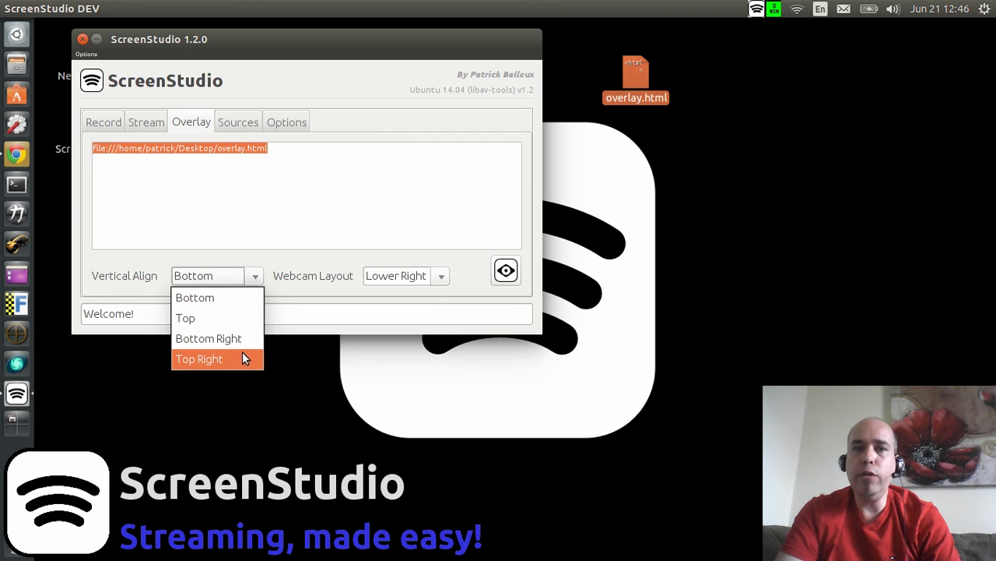
left_click(258, 279)
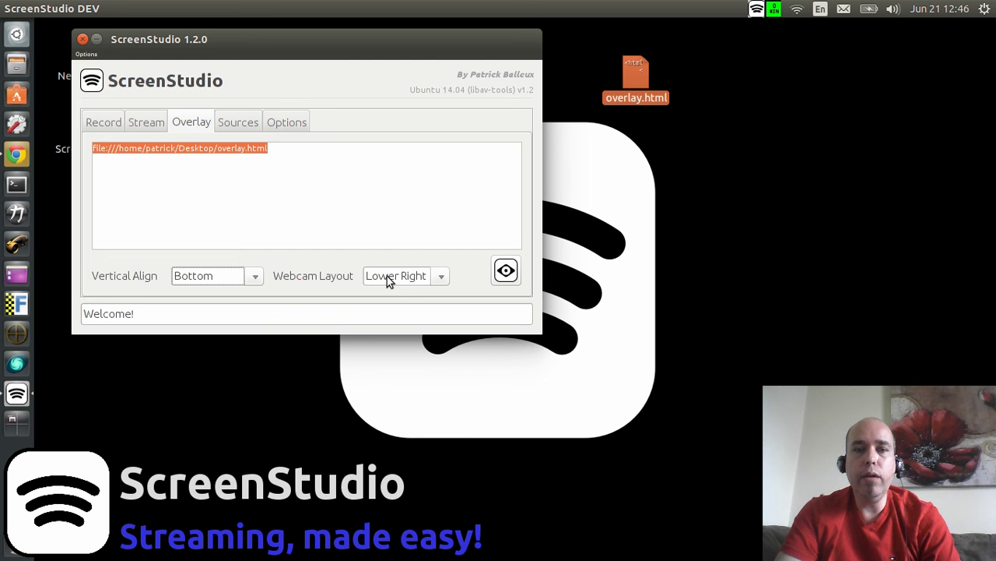
left_click(442, 277)
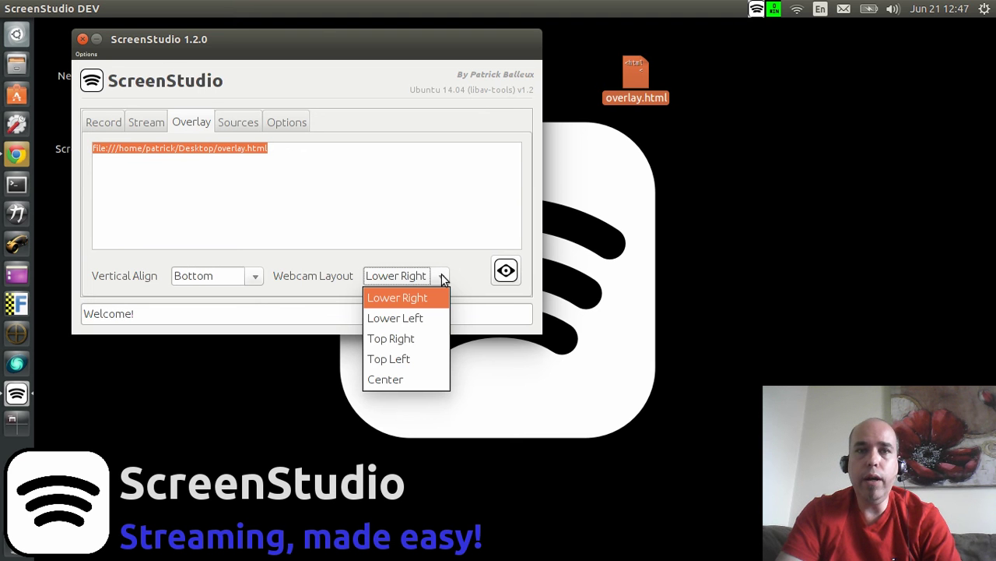
left_click(466, 267)
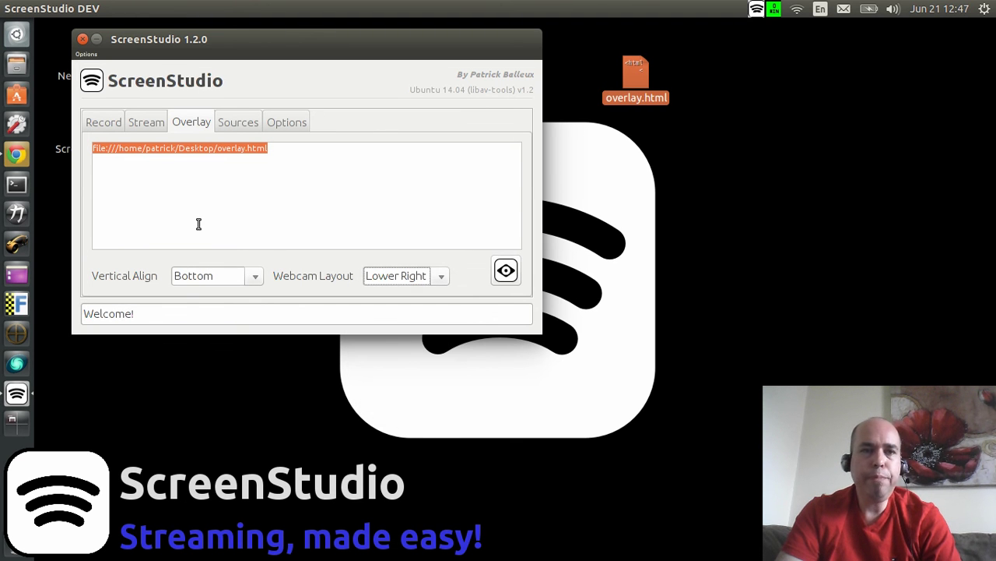
View the Sources and Options pages, then move the window down-right to reveal desktop icons.
left_click(237, 127)
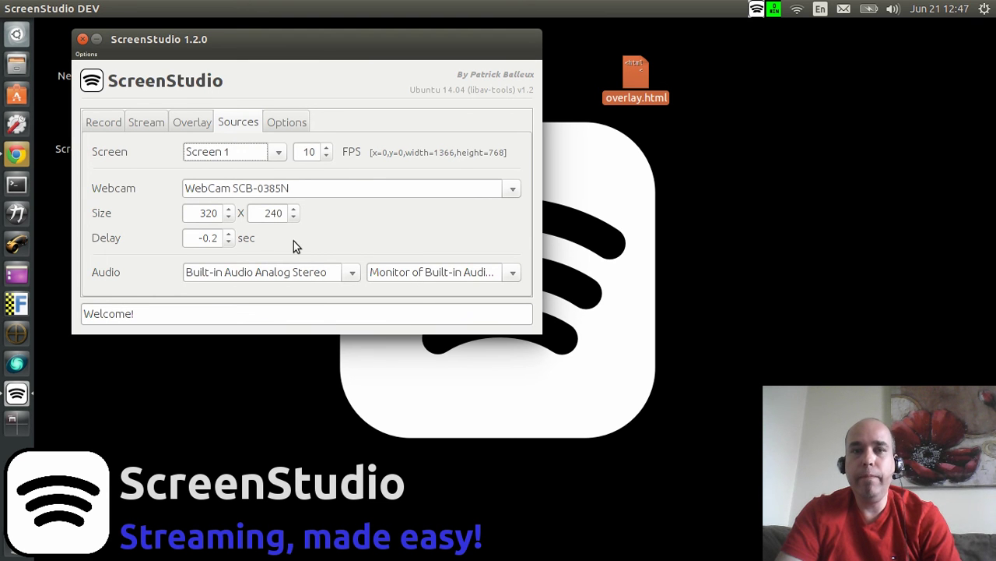
left_click(285, 123)
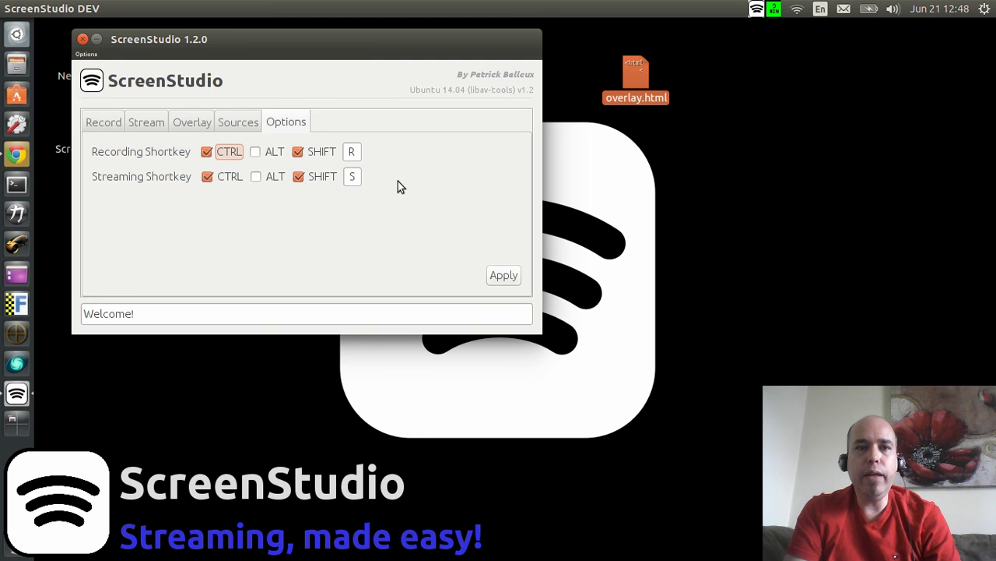
left_click_drag(223, 39, 339, 118)
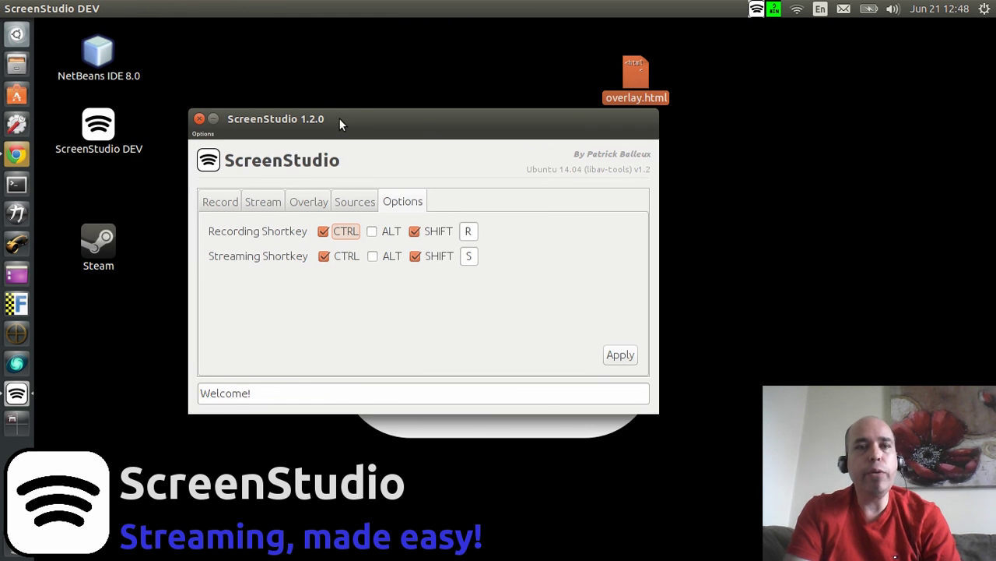
left_click(200, 120)
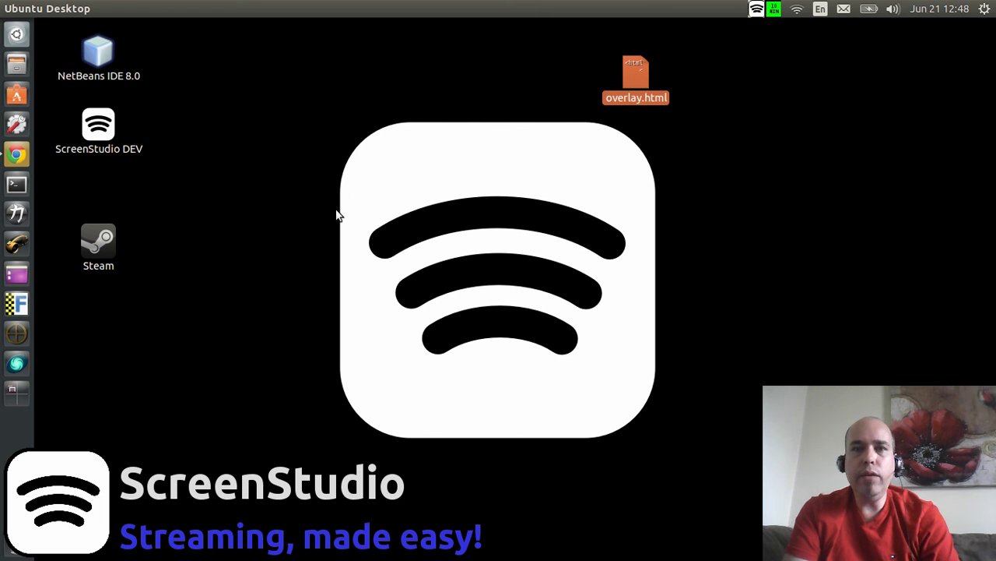
left_click(308, 210)
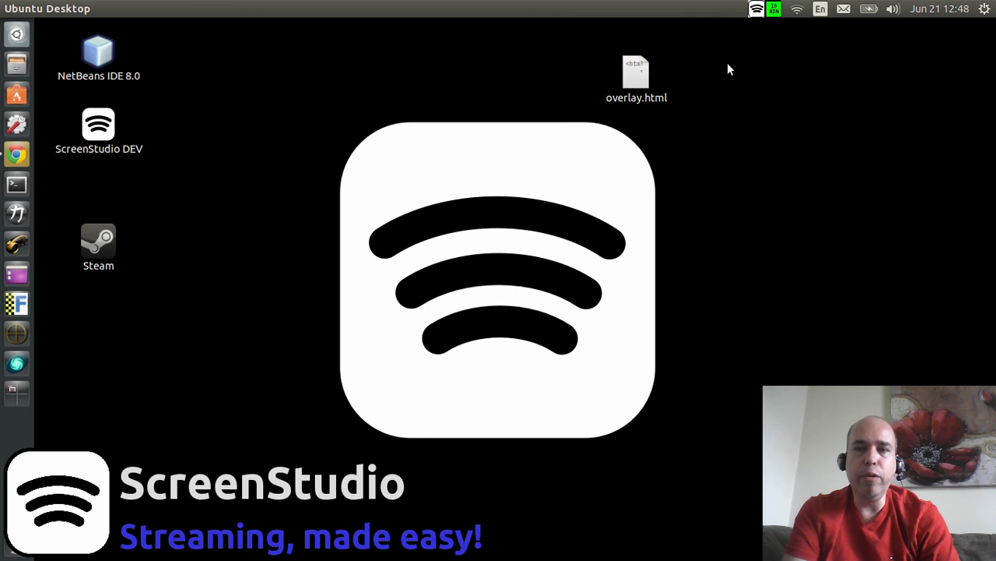
left_click(756, 10)
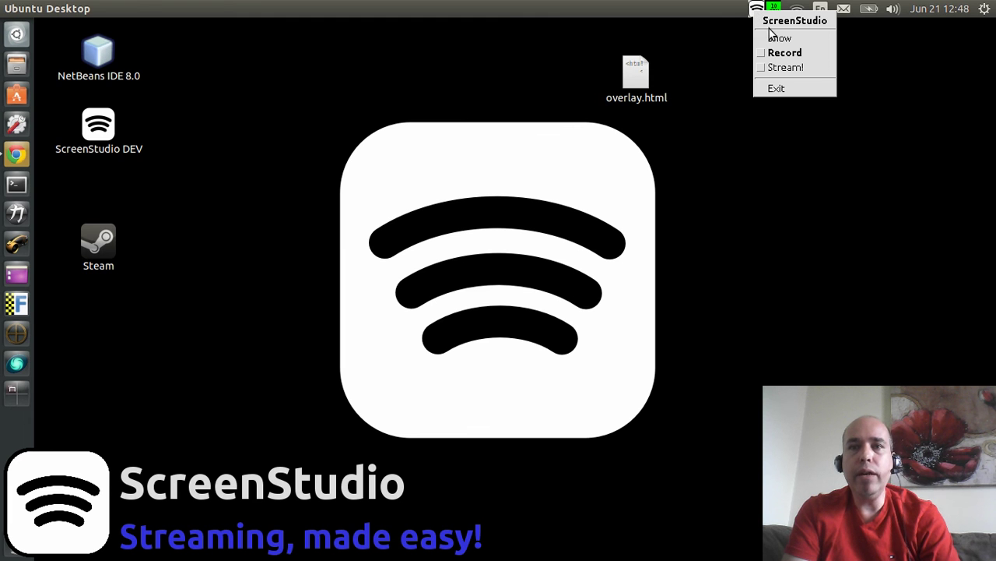
left_click(775, 37)
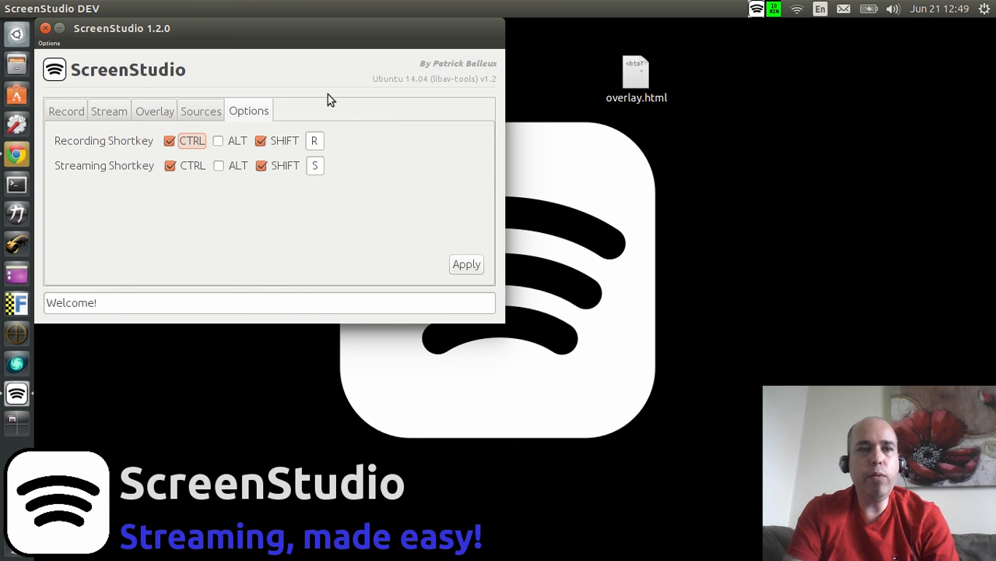
Return to the Overlay tab showing the overlay.html file link and deselect its address.
left_click(165, 114)
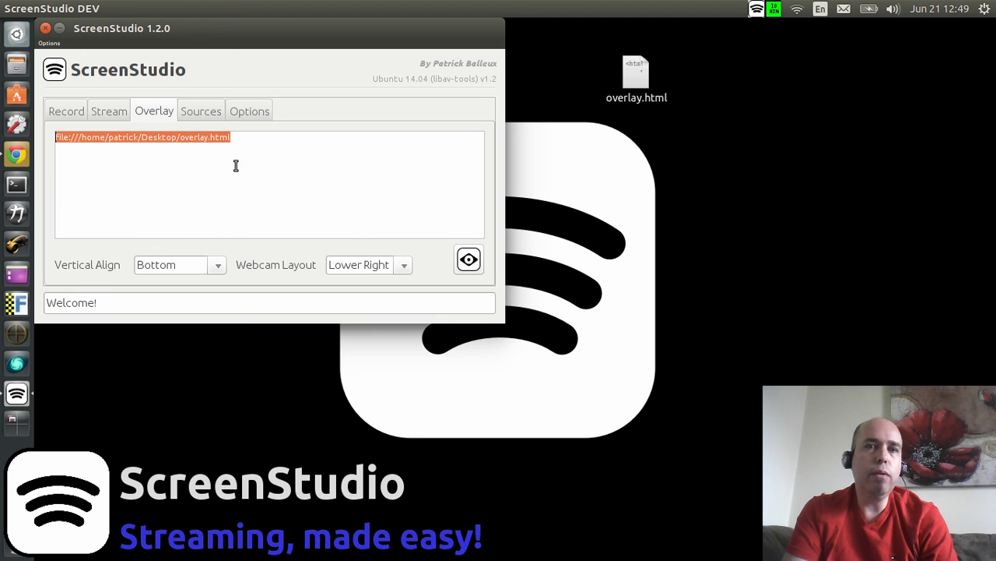
left_click(179, 159)
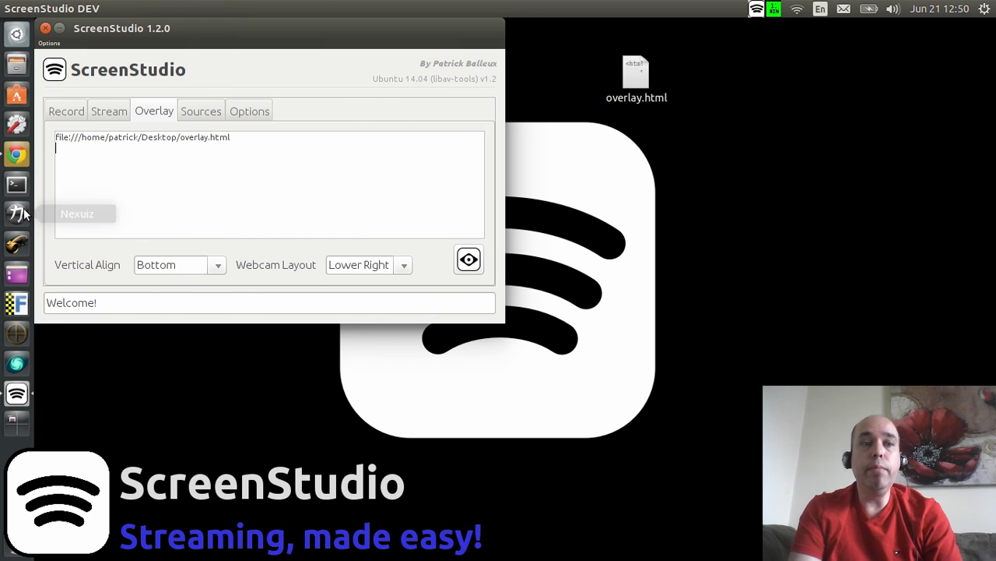
Bring the ScreenStudio website forward in Chrome and scroll to the Download Binary Archive, Download Sources and requirements list.
left_click(18, 155)
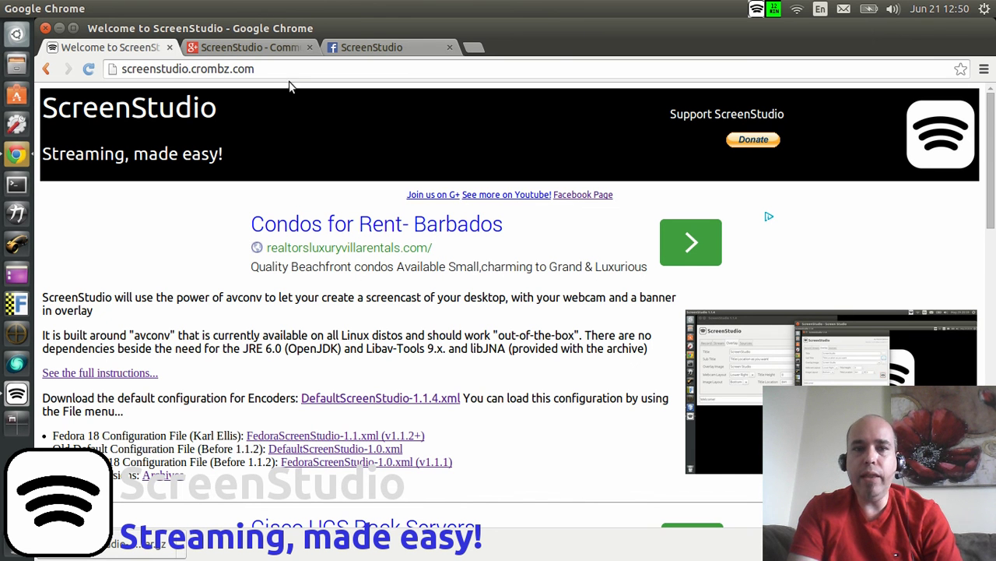
scroll(306, 300, "down", 5)
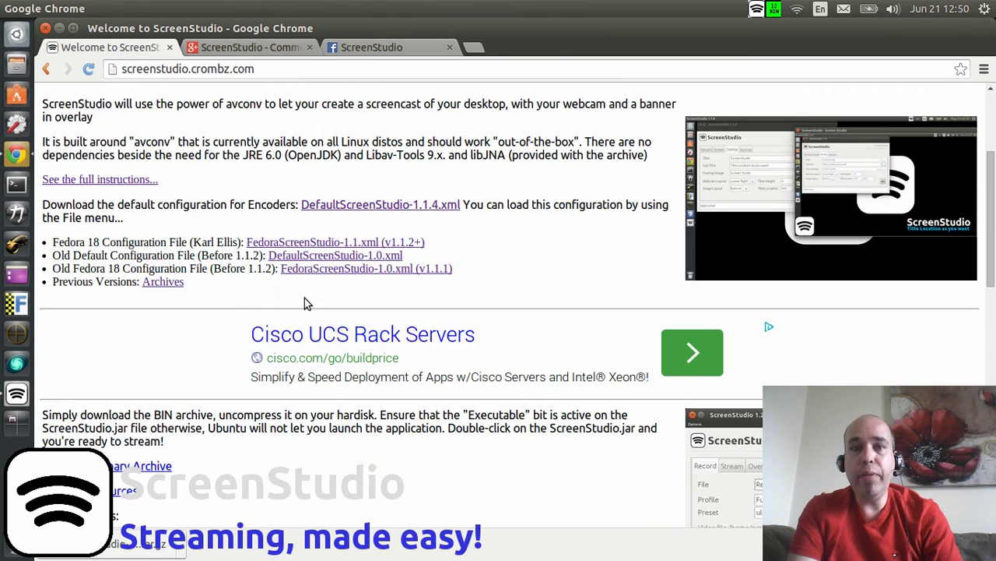
scroll(305, 301, "down", 8)
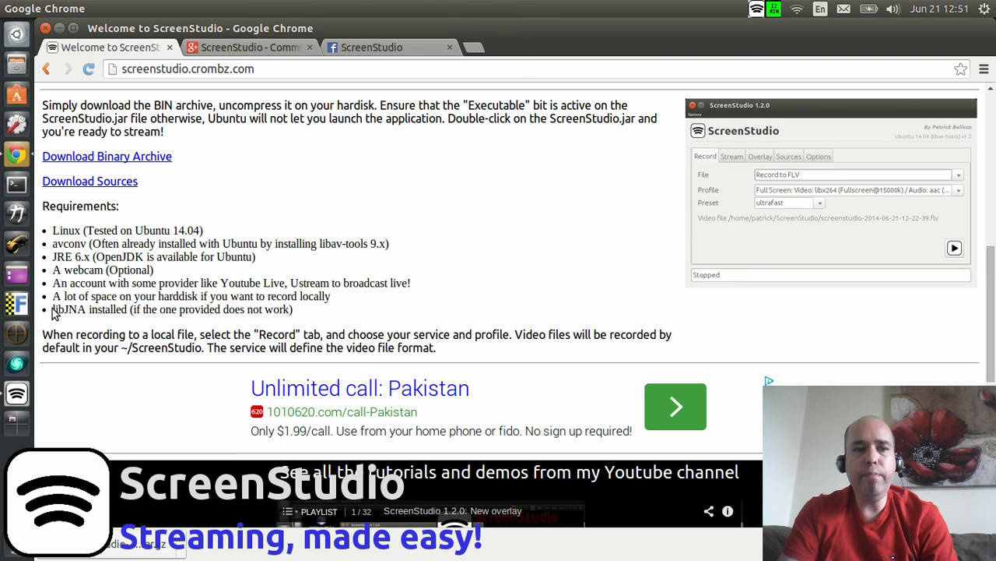
Highlight the libJNA requirement text, then return to the top of the ScreenStudio Welcome page.
left_click_drag(53, 309, 118, 309)
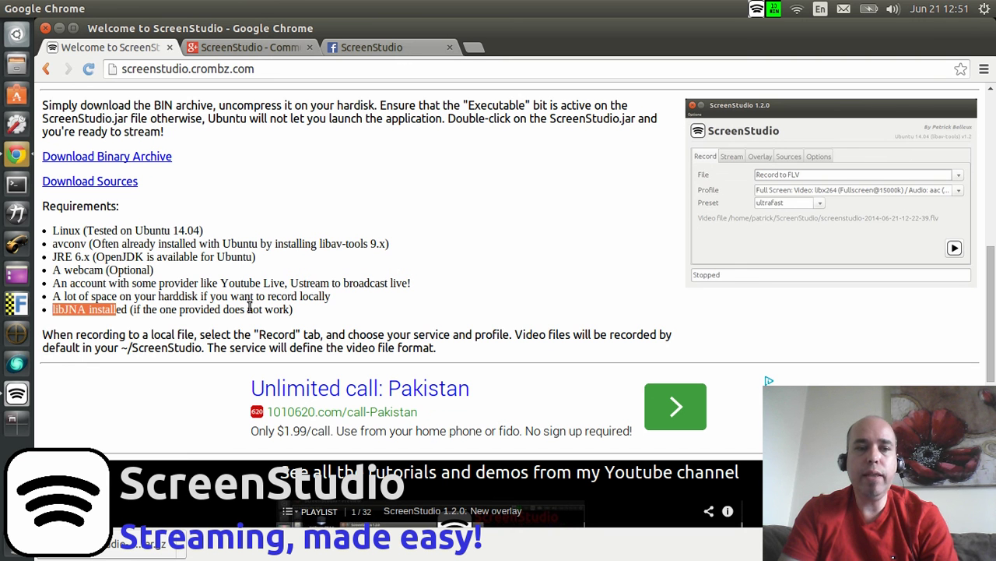
left_click_drag(305, 311, 79, 309)
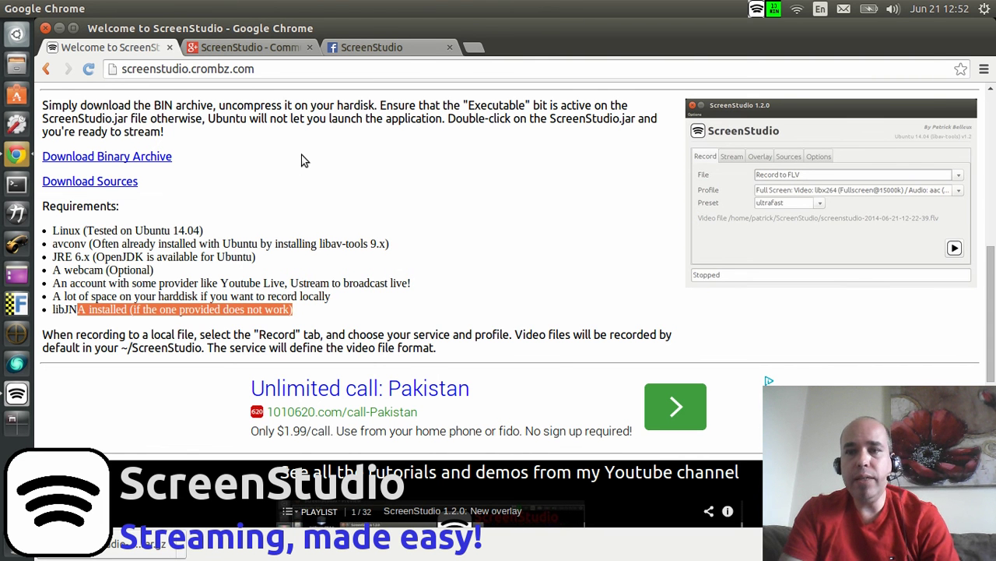
left_click_drag(993, 290, 987, 121)
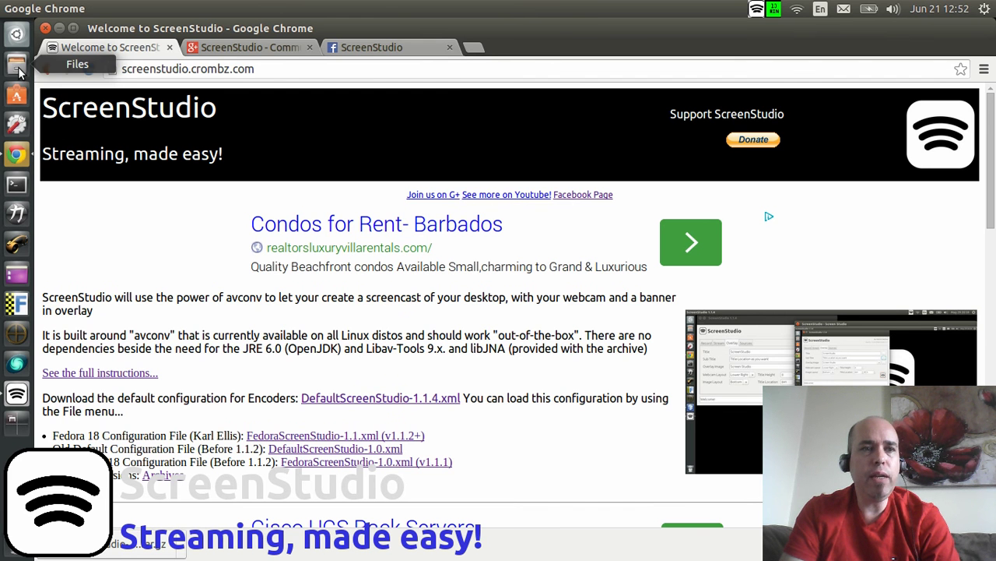
Show the Downloads folder in Files, with ScreenStudio-1.2.0-bin.tar.gz and jna.jar, selecting a jar file.
left_click(22, 76)
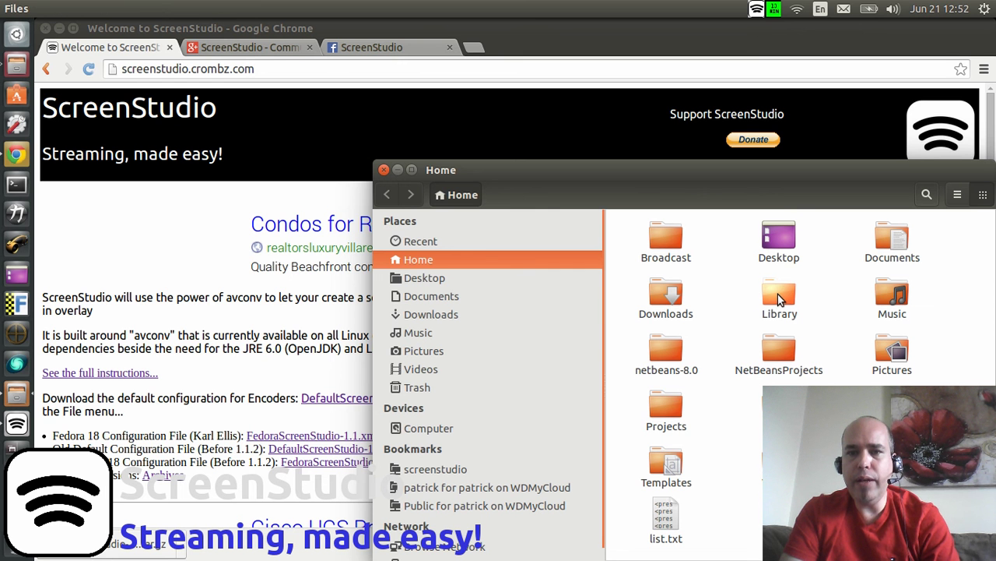
double_click(668, 294)
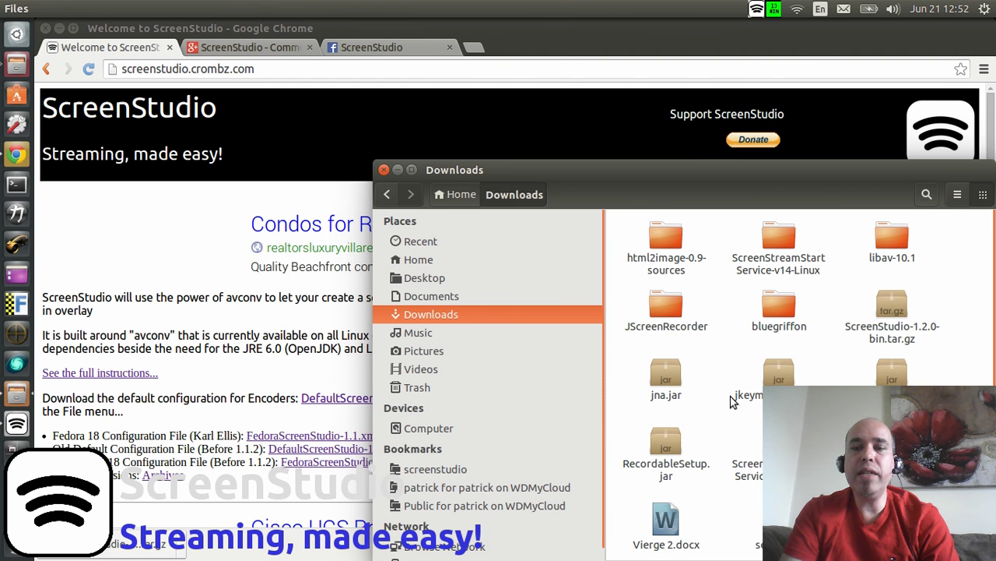
left_click(781, 381)
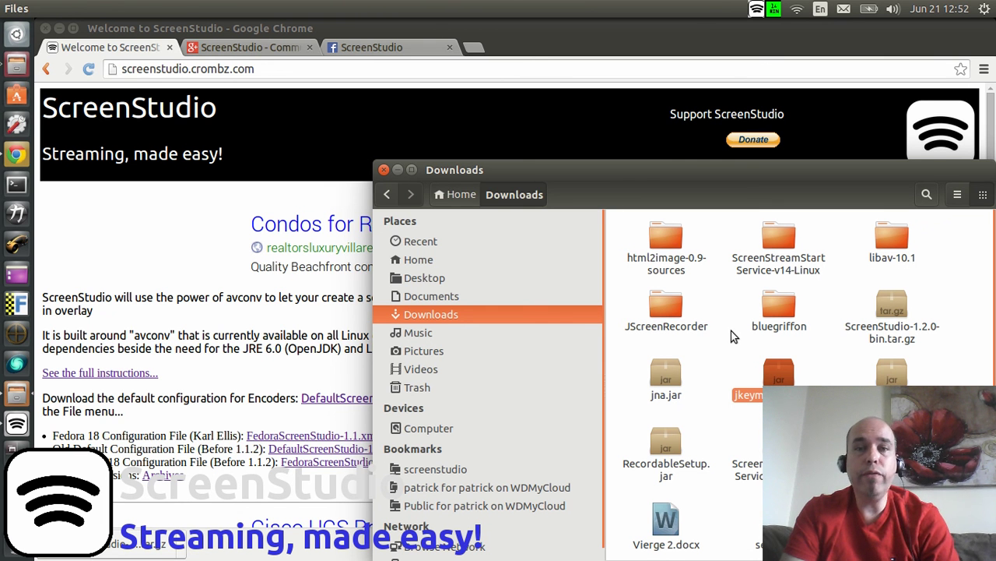
Close the Downloads window to reveal the ScreenStudio Welcome page in Chrome.
left_click(383, 170)
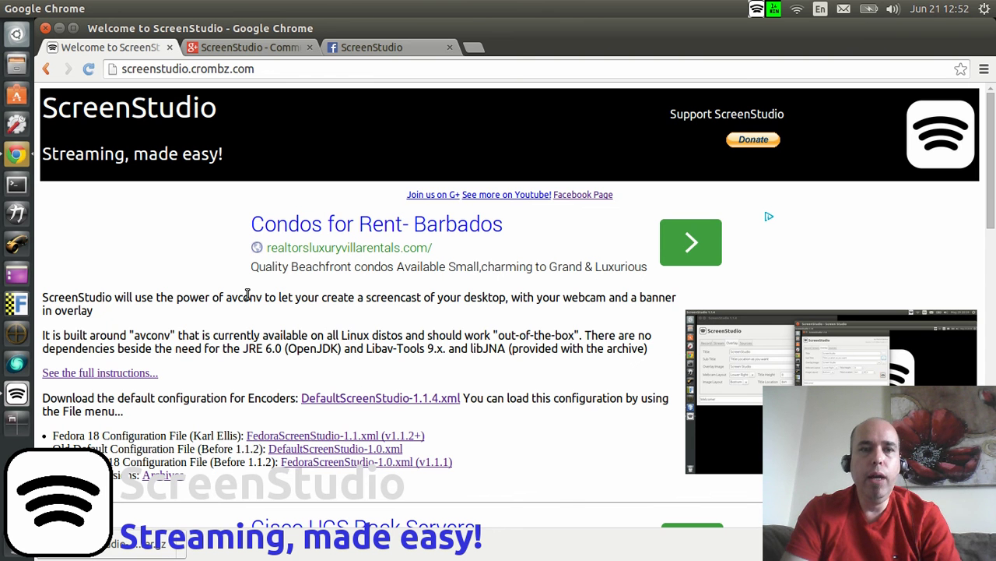
Show the 'ScreenStudio - Community' Google+ tab, then the screenstudiolive Facebook page tab.
left_click(226, 50)
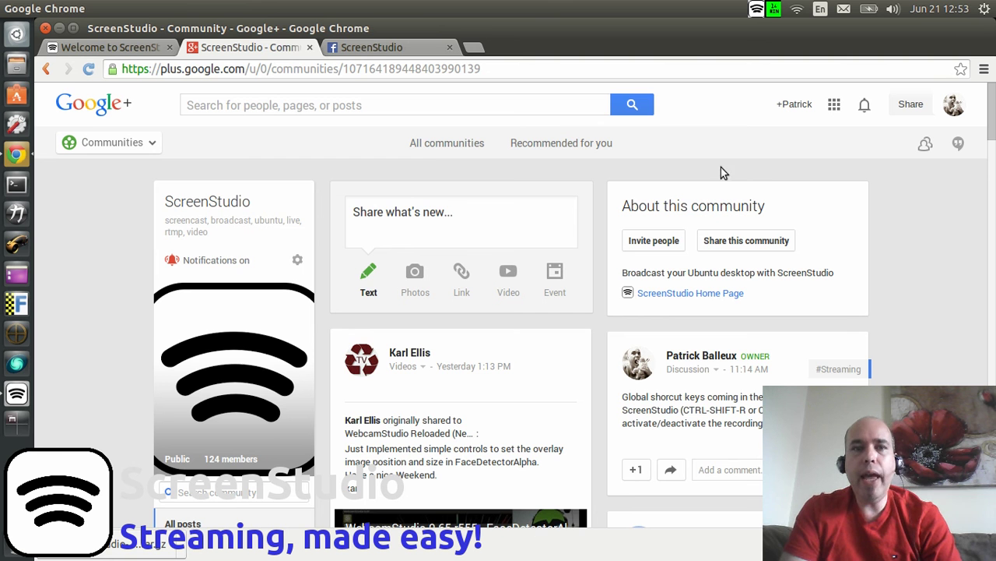
left_click(382, 50)
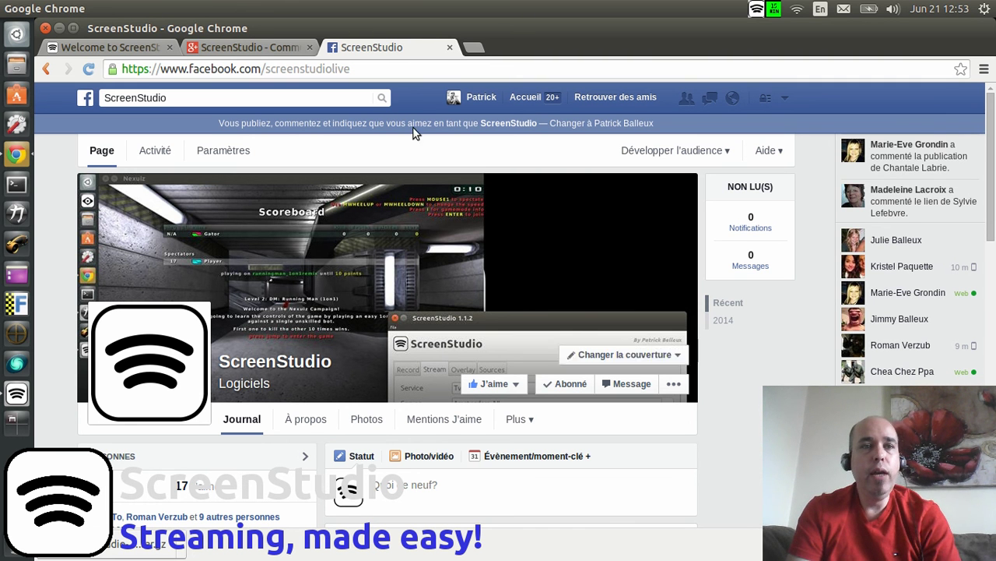
left_click(109, 48)
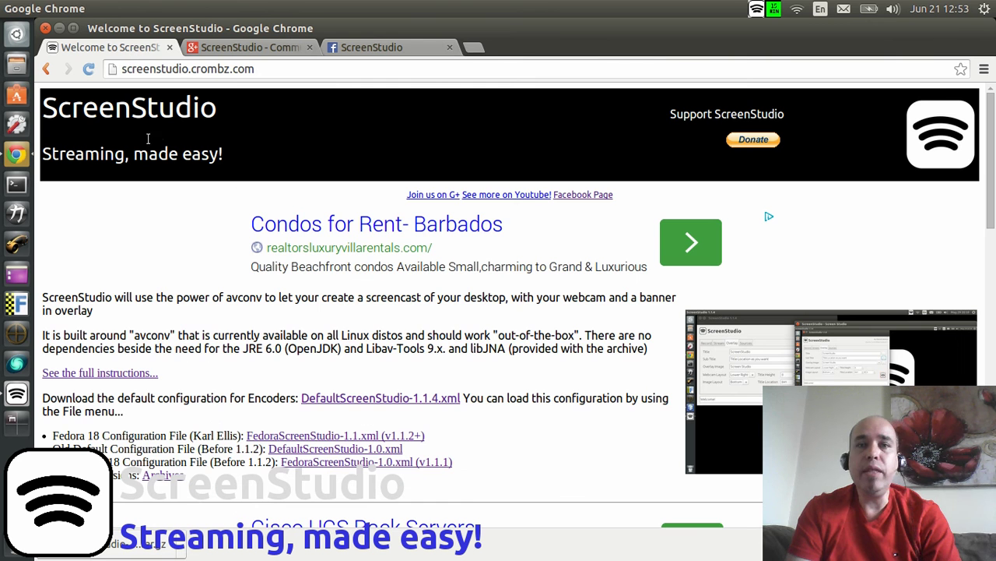